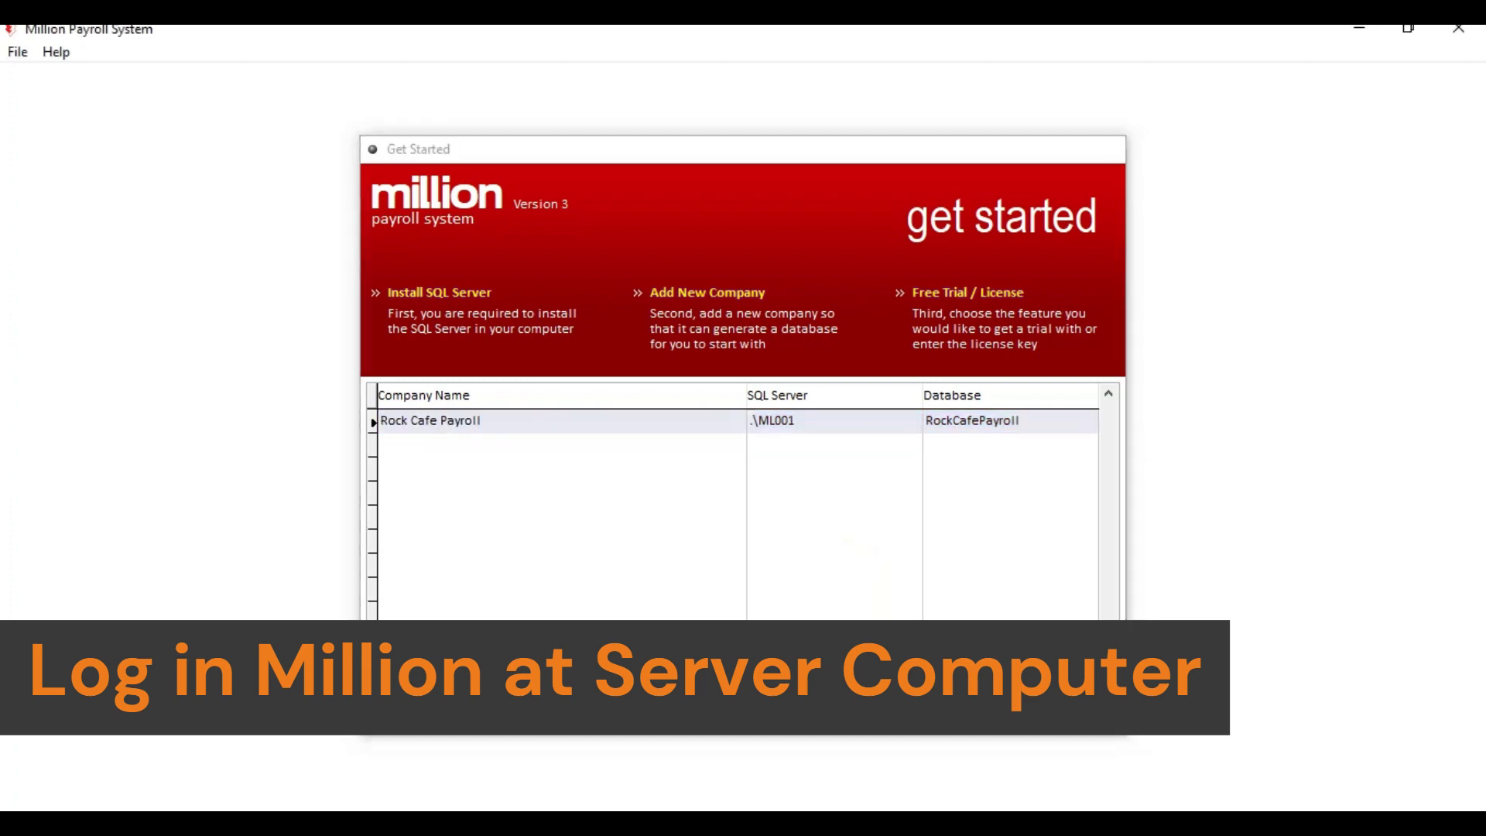
# Step: Log into the Rock Cafe Payroll company as admin with its password
pyautogui.click(750, 450)
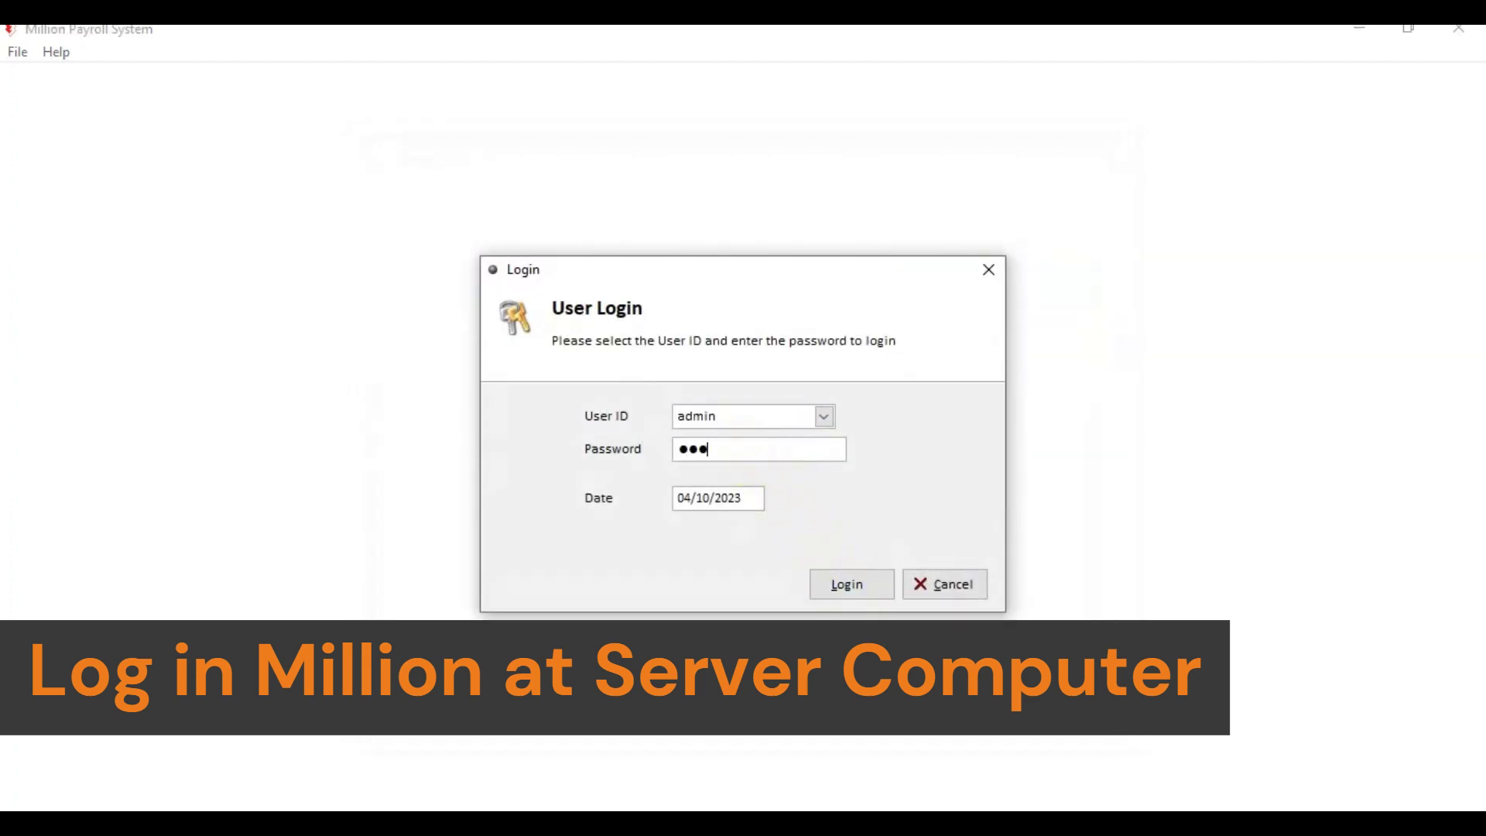
pyautogui.write('23')
pyautogui.press('Tab')
pyautogui.press('Tab')
pyautogui.press('Return')
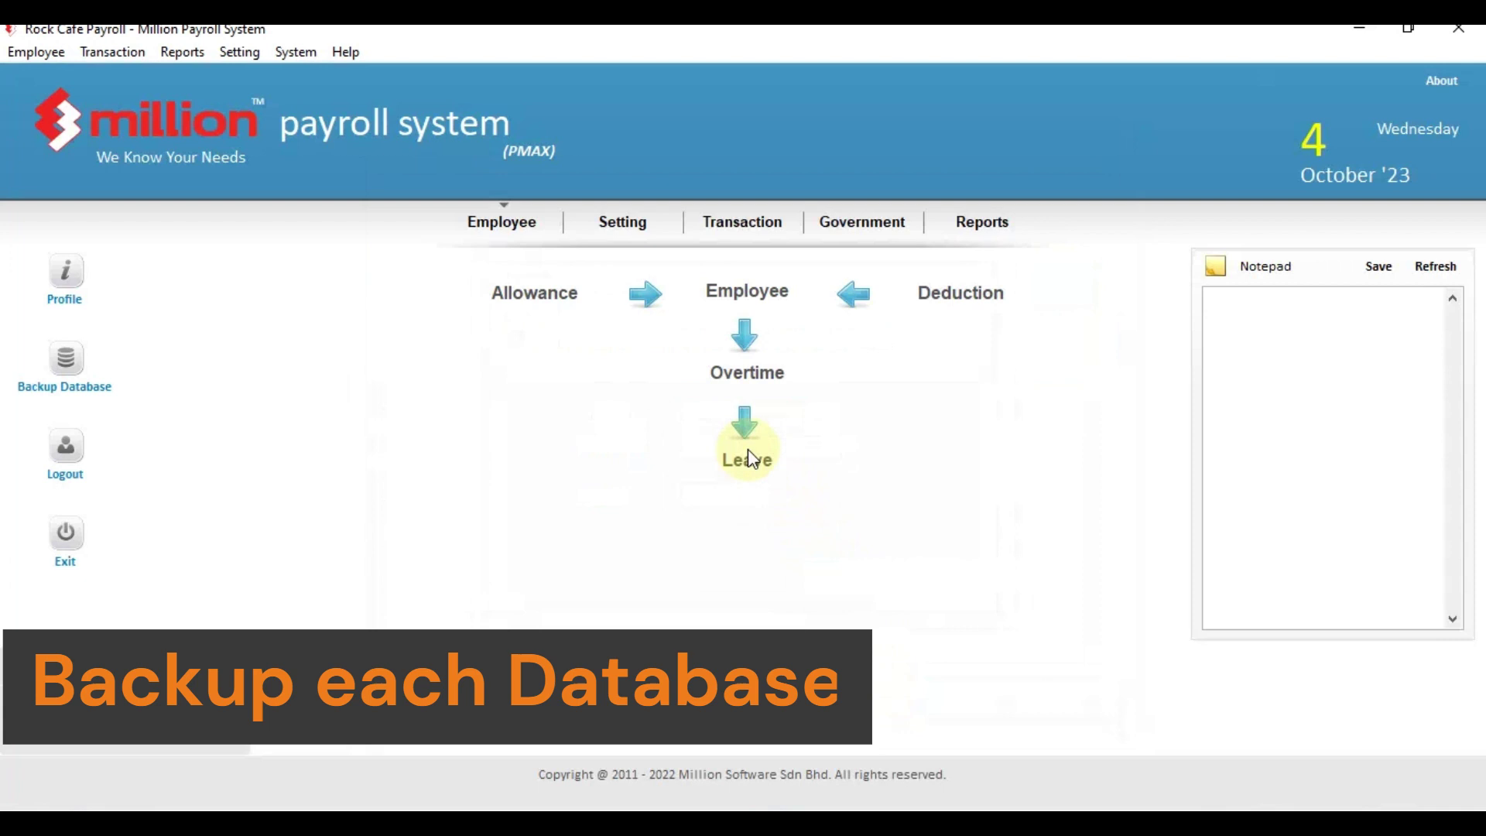
# Step: Back up the RockCafePayroll database to its dated C:\BACKUP folder and confirm completion
pyautogui.click(67, 368)
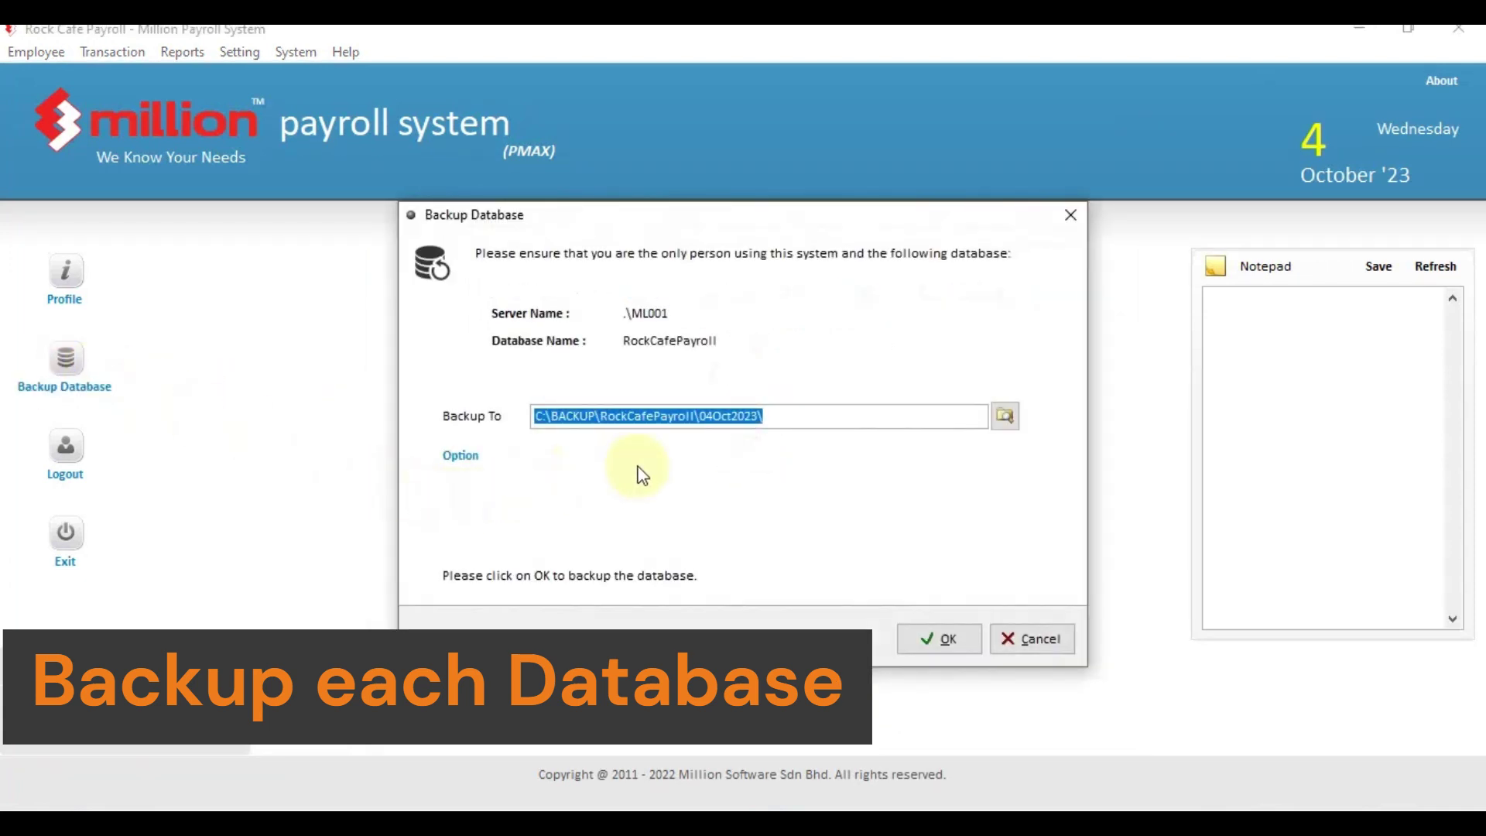
pyautogui.click(830, 417)
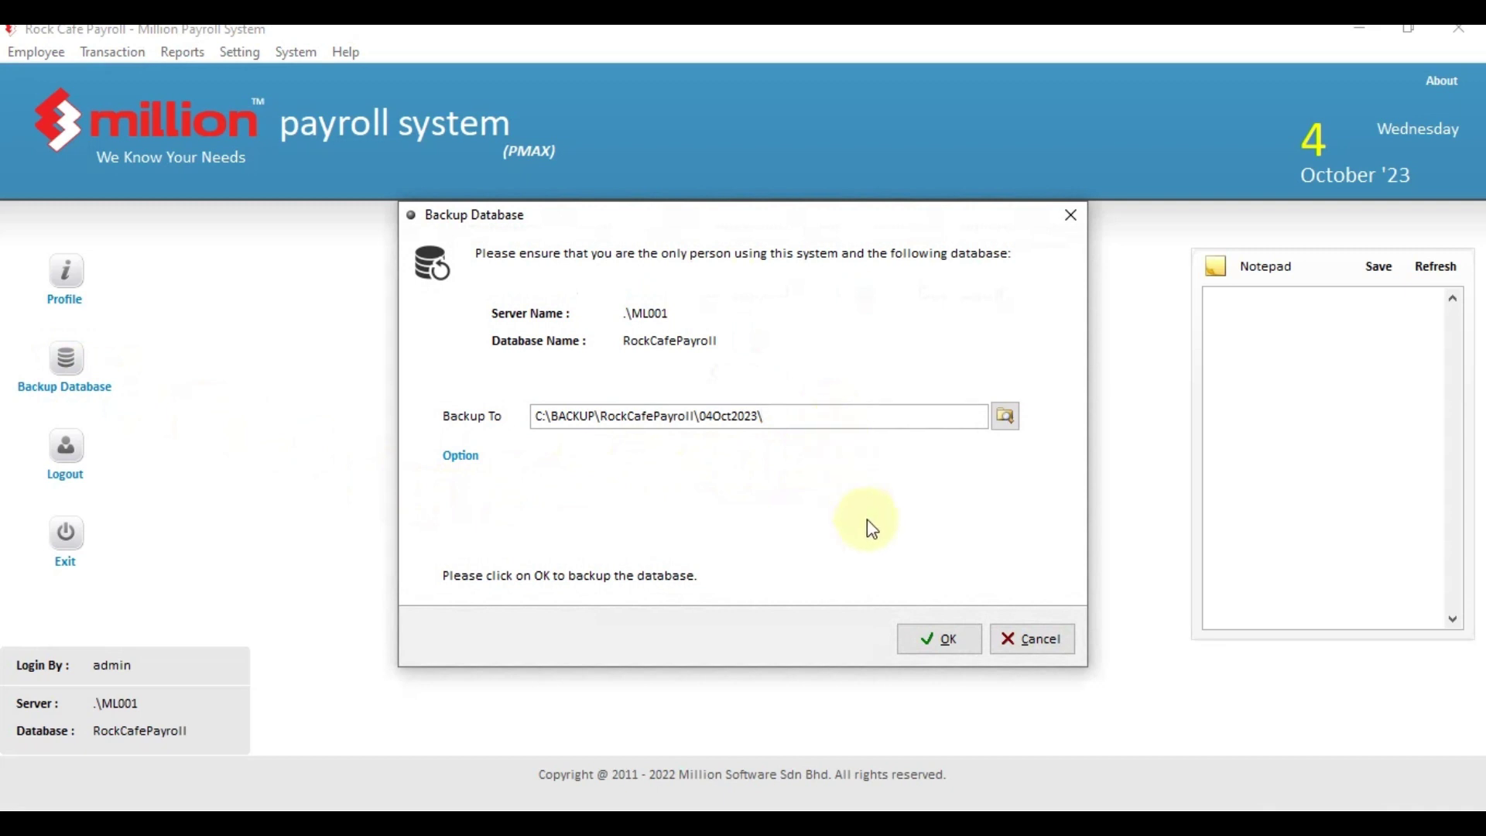
pyautogui.click(942, 651)
pyautogui.click(798, 497)
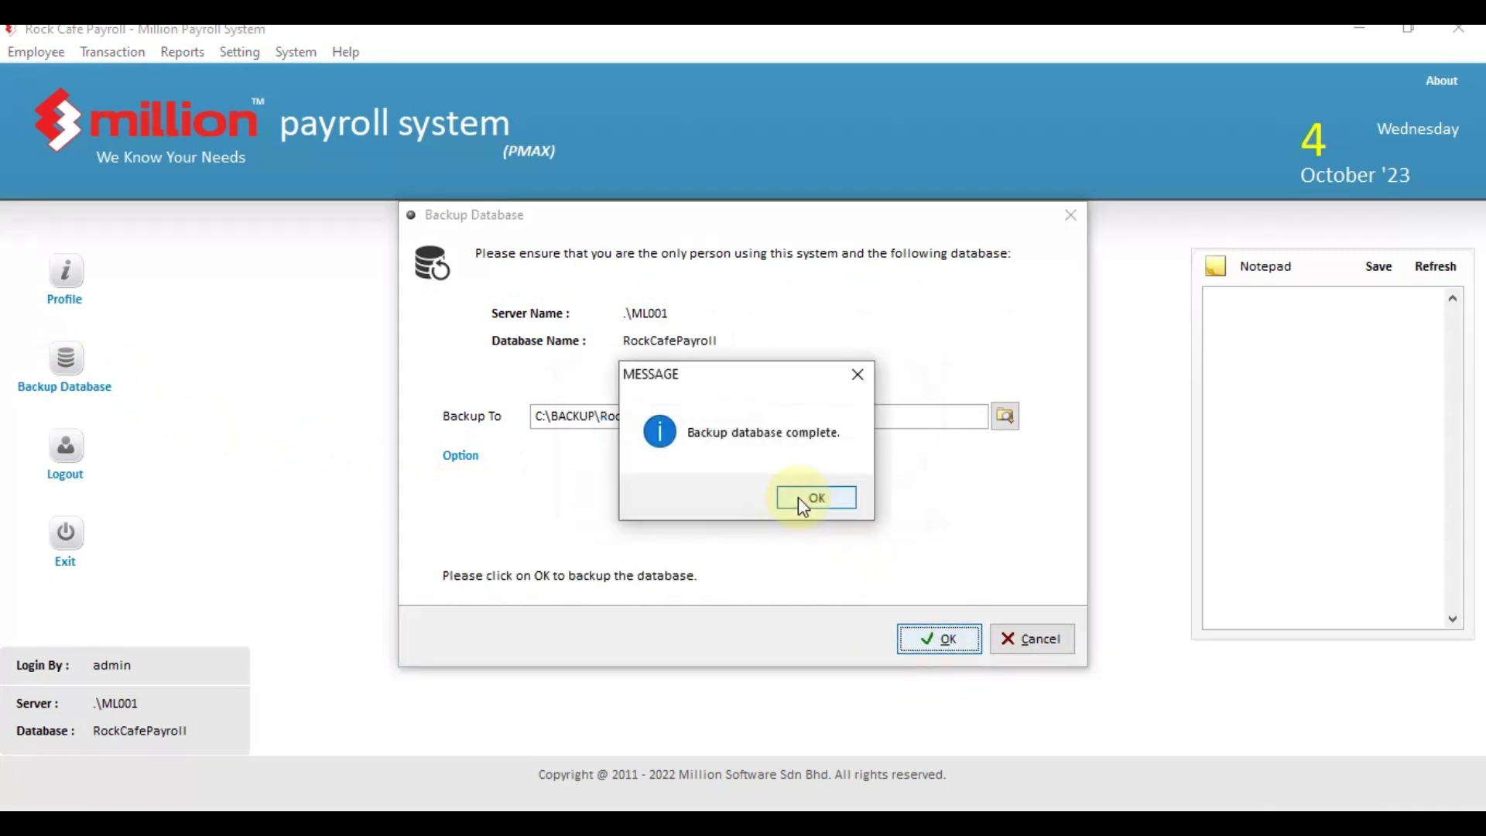
pyautogui.click(798, 501)
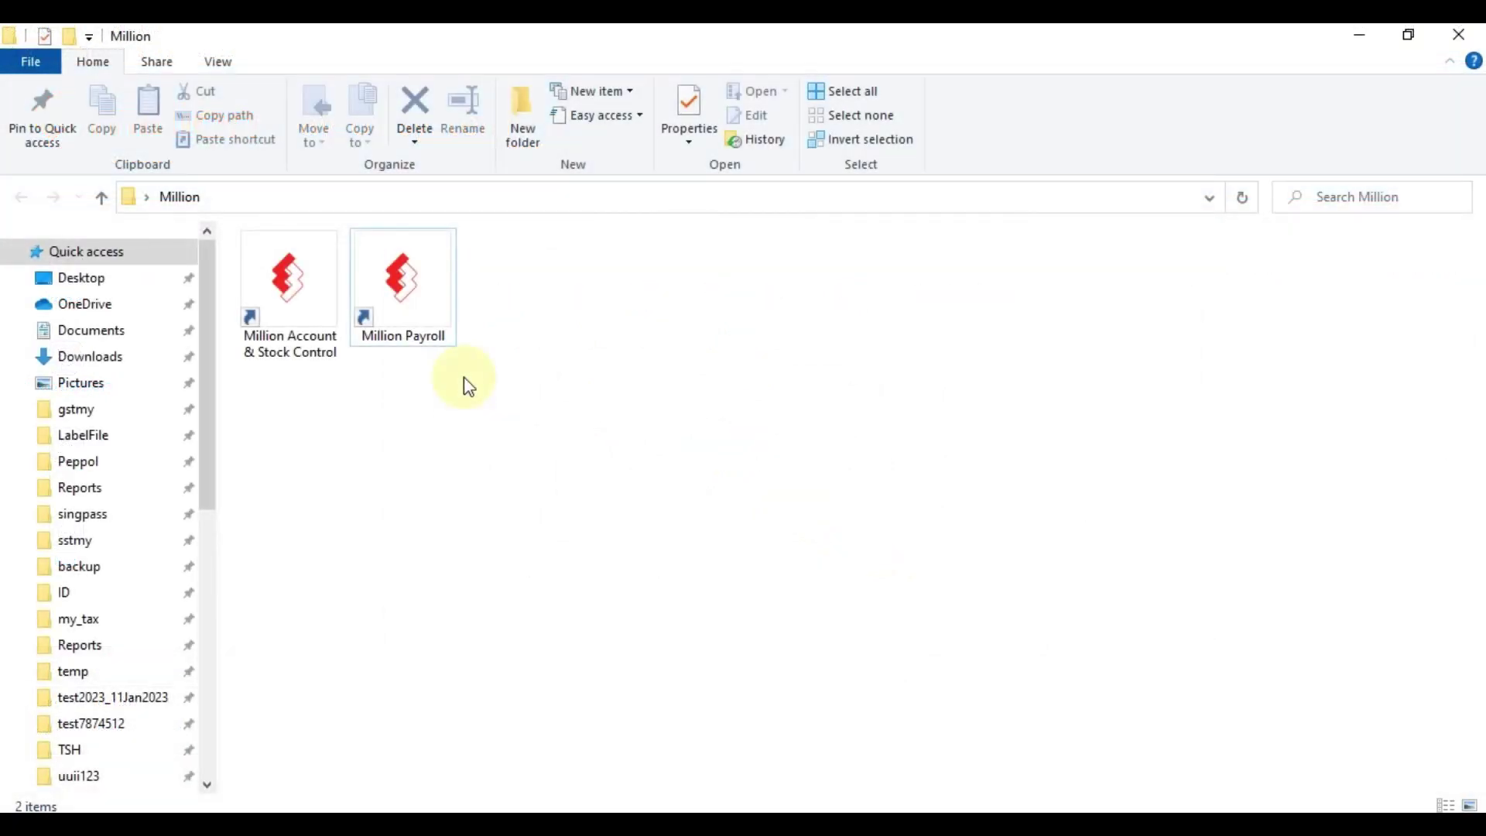
# Step: Open the Payrolls install folder from the Million Payroll shortcut and copy all 40 files
pyautogui.rightClick(423, 305)
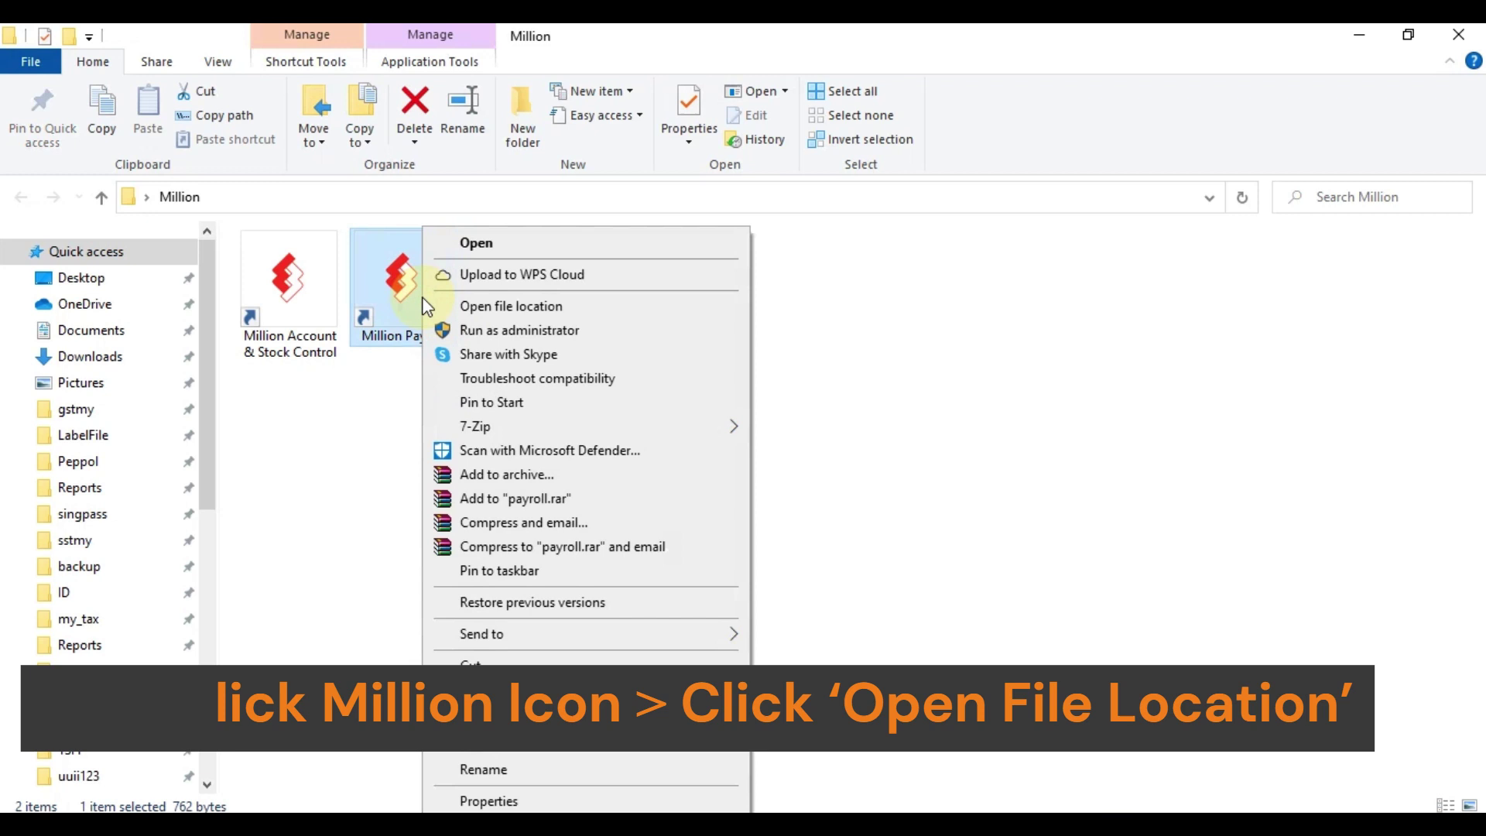
pyautogui.click(564, 305)
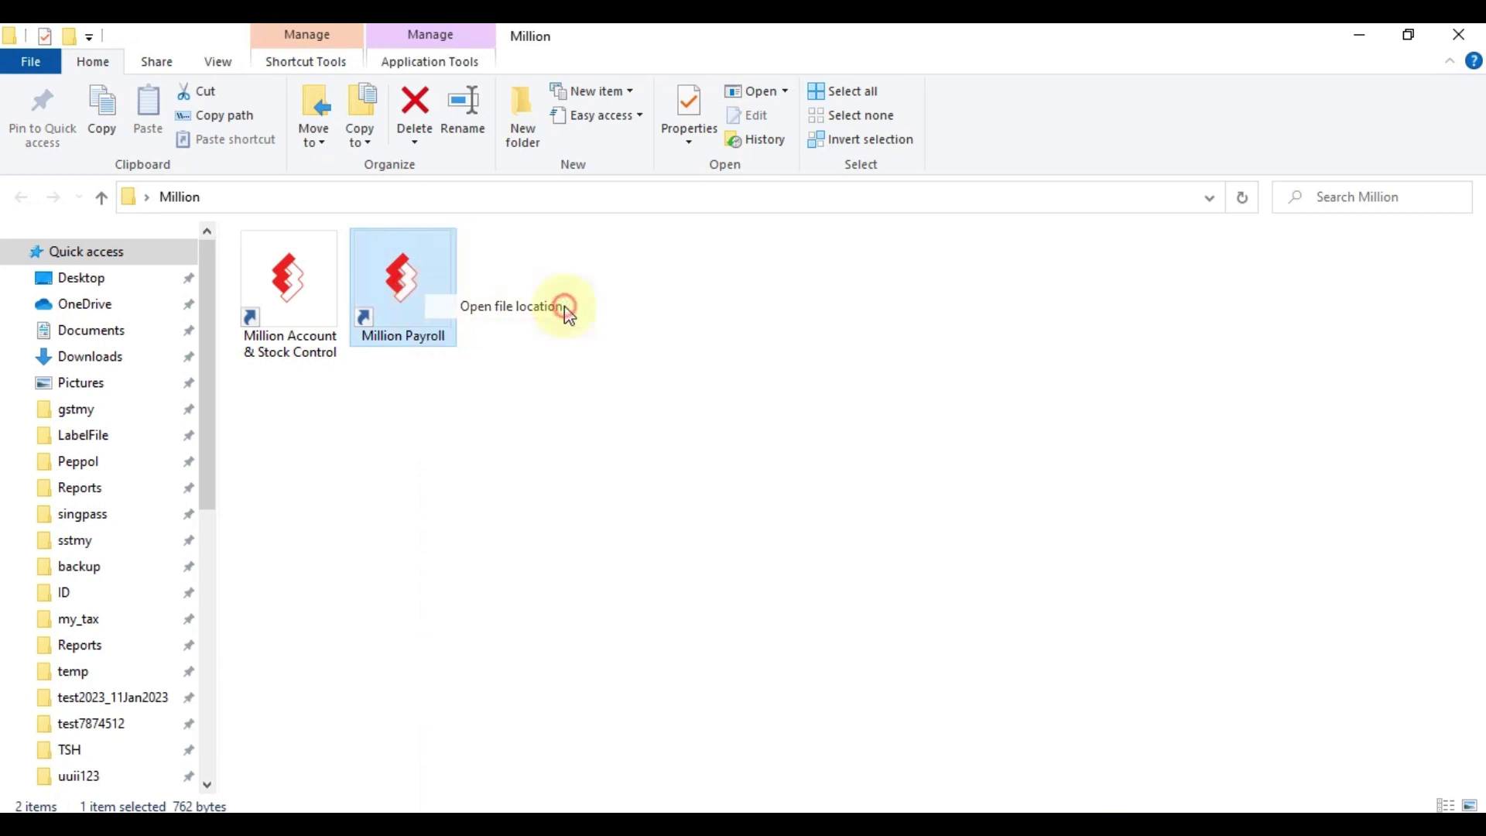
pyautogui.click(823, 372)
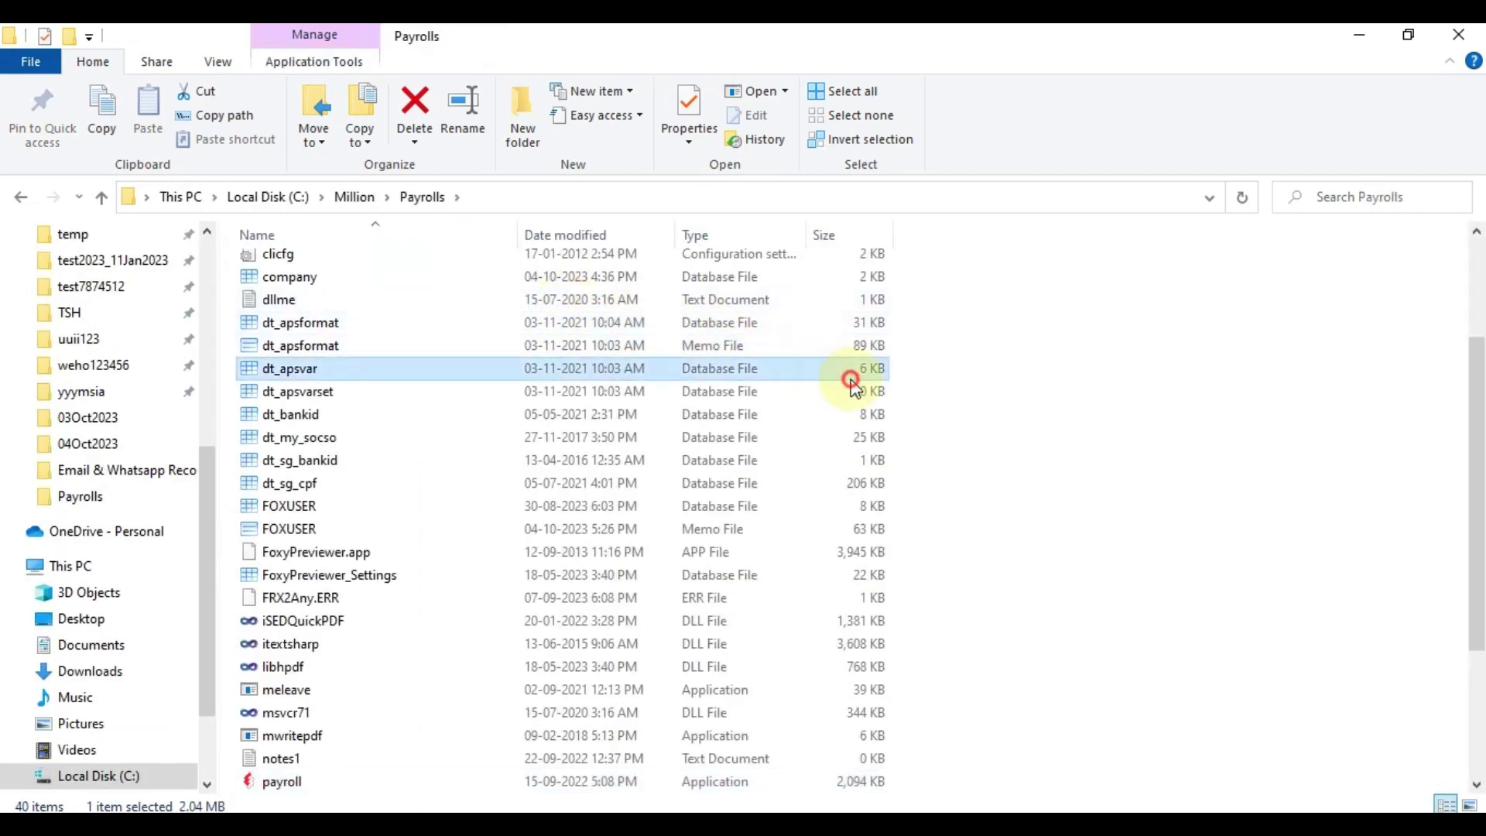
pyautogui.hotkey('ctrl', 'a')
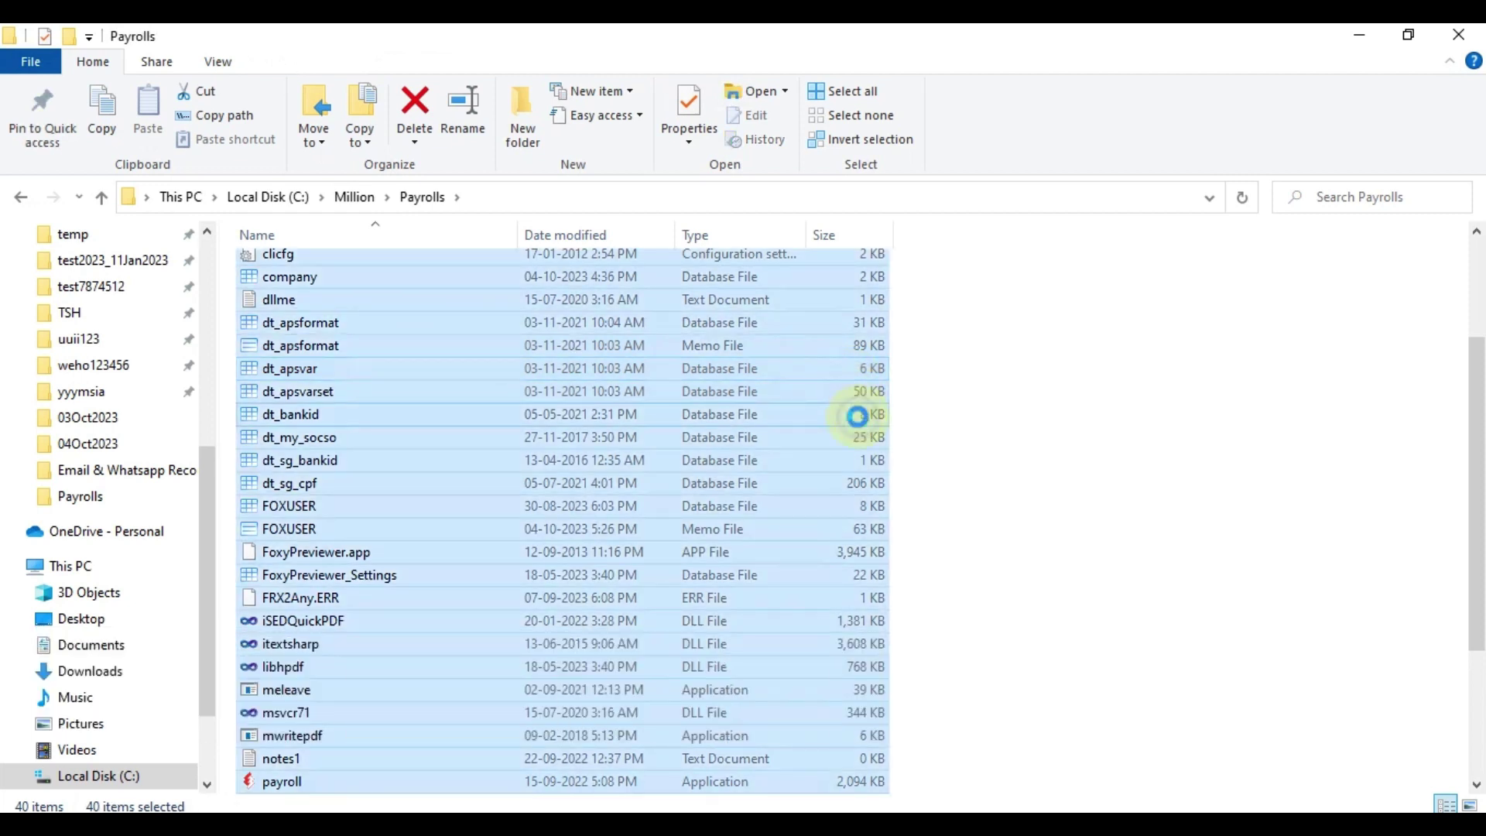
pyautogui.rightClick(860, 421)
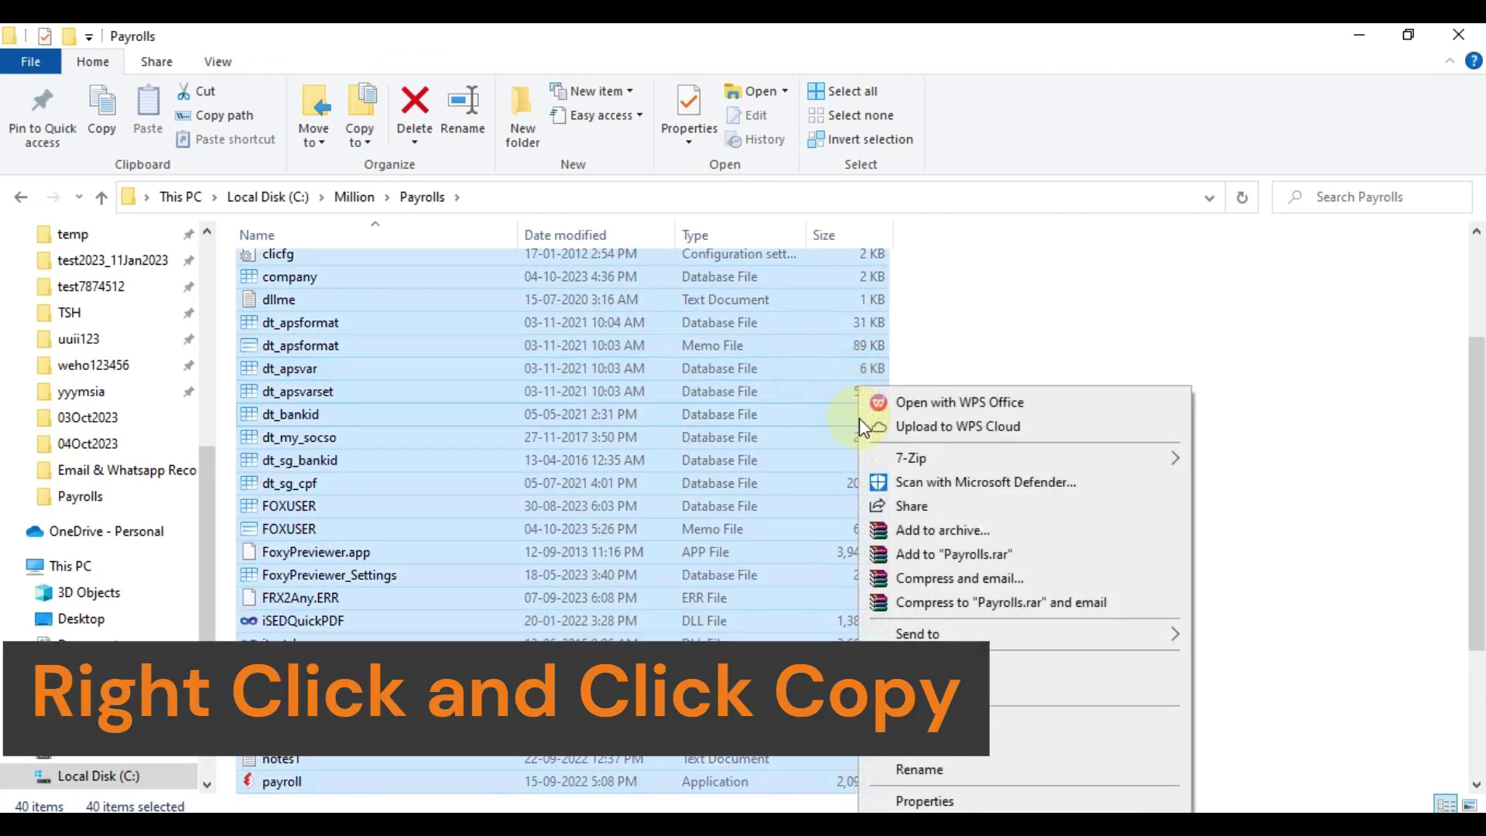
pyautogui.click(945, 689)
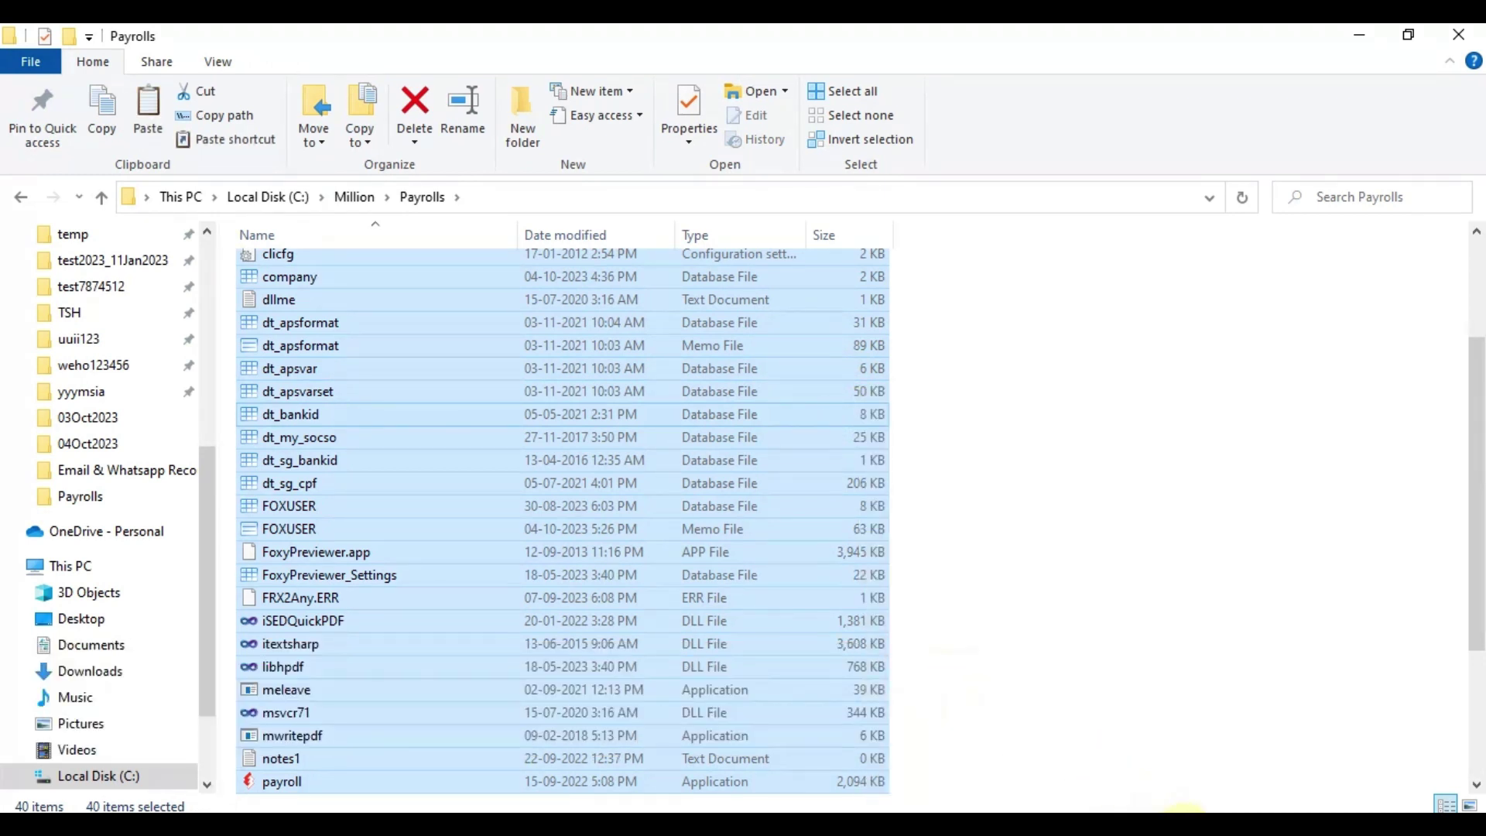
pyautogui.click(1195, 826)
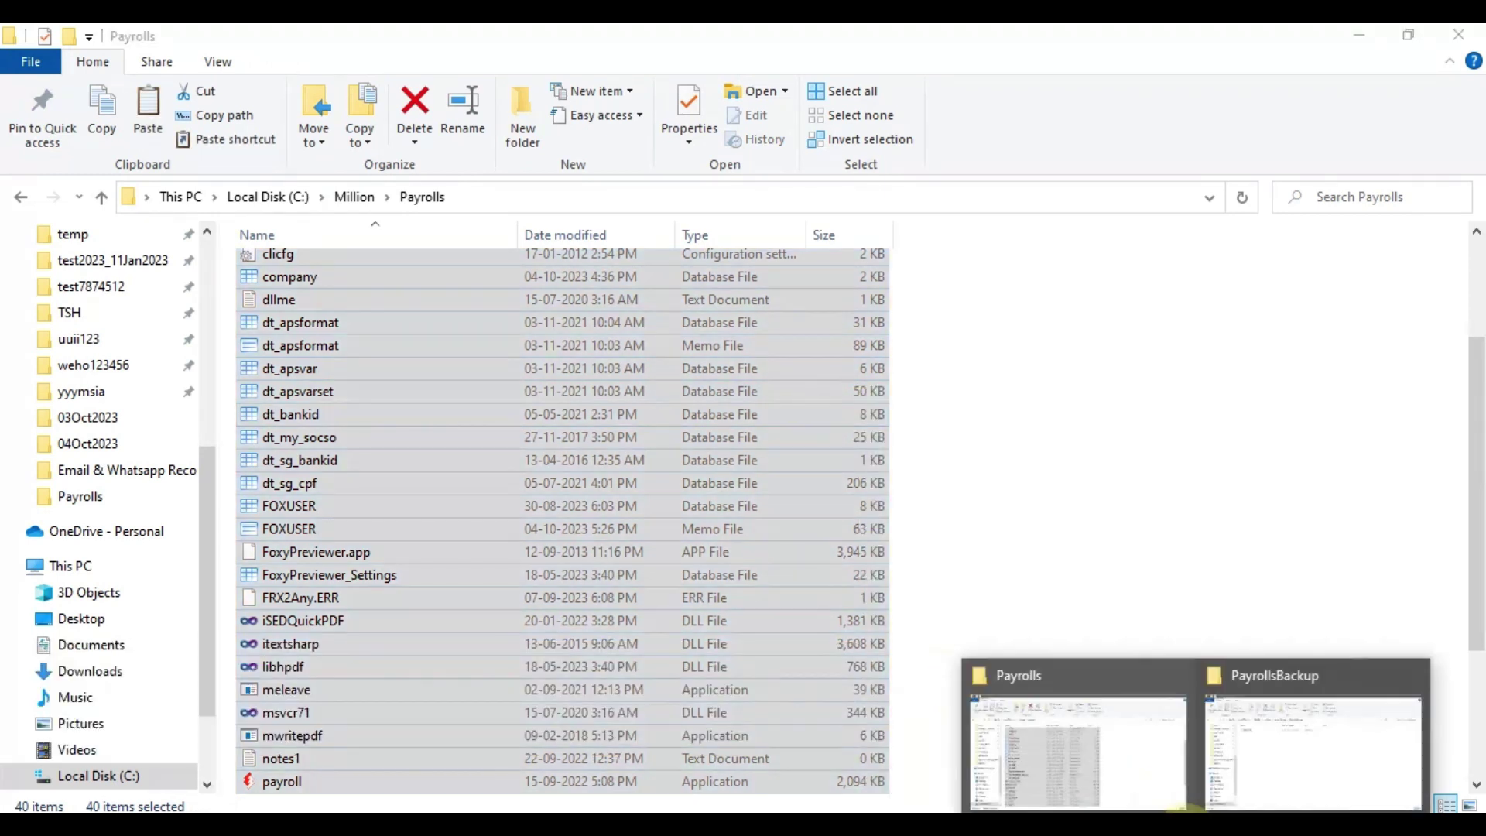
# Step: Paste the program files into PayrollsBackup\04Oct2023, granting administrator permission for all files
pyautogui.click(1268, 757)
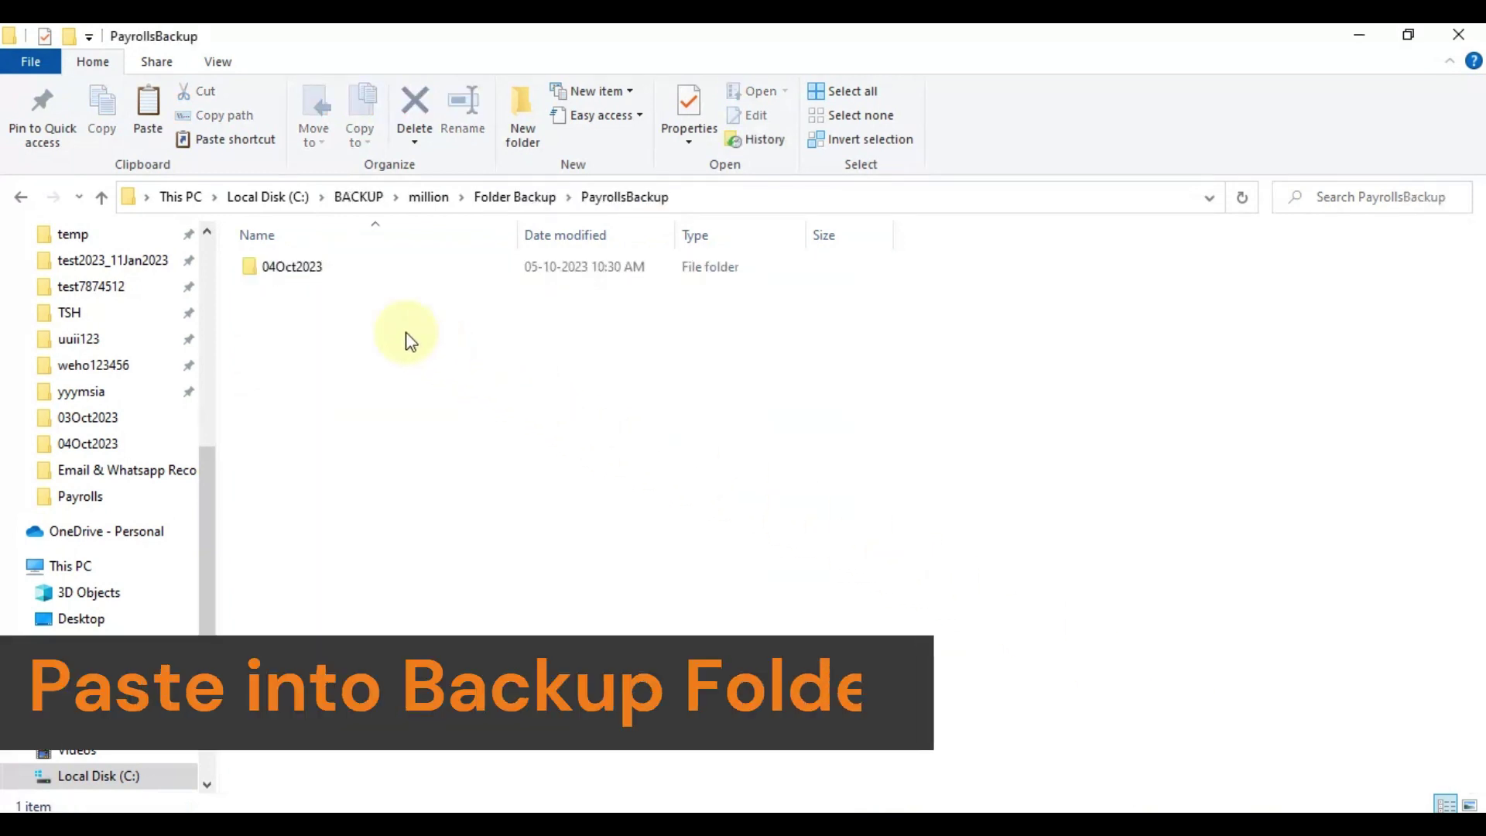
pyautogui.doubleClick(314, 267)
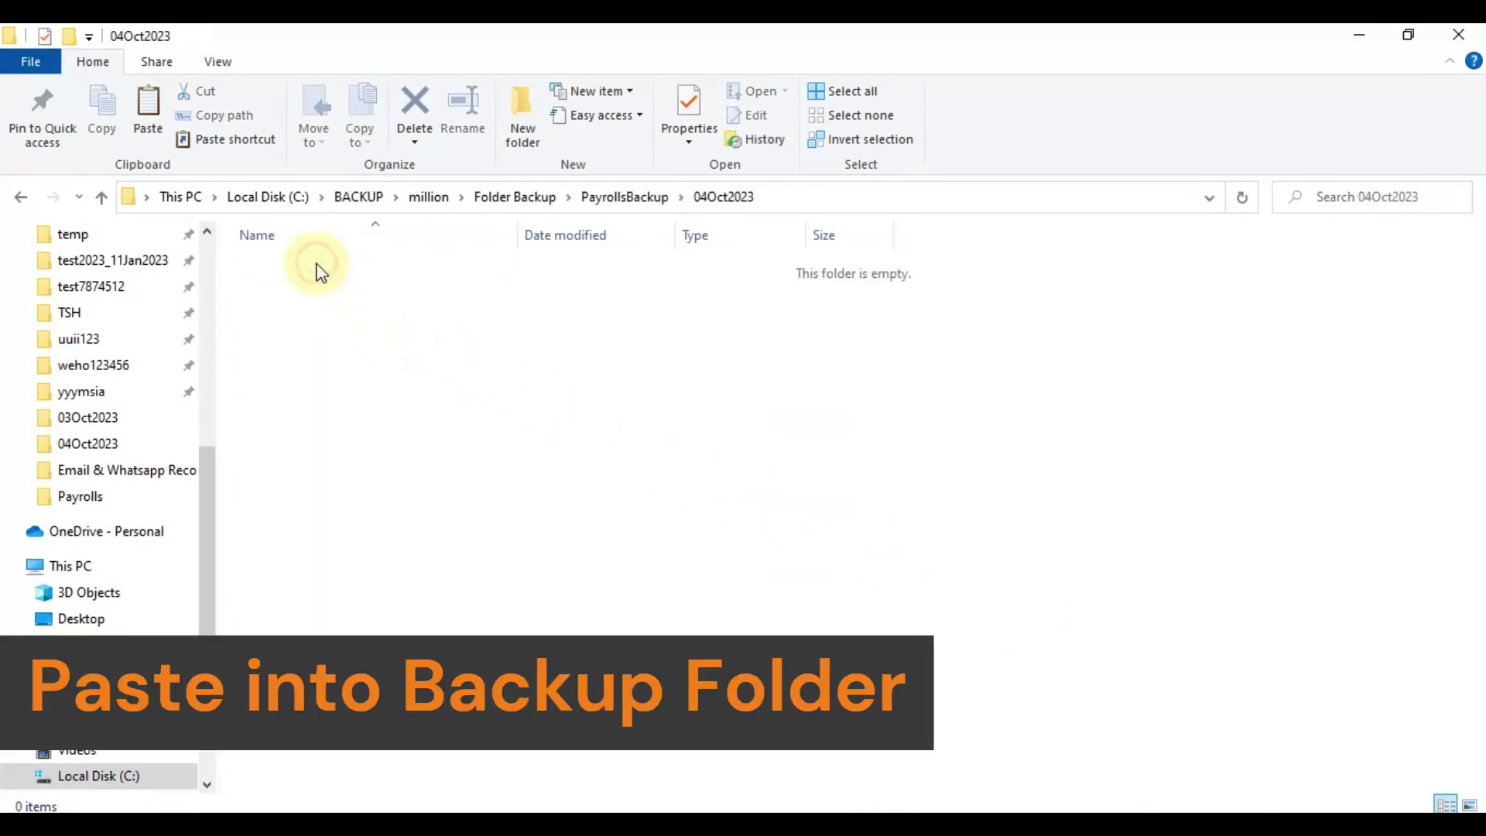
pyautogui.rightClick(535, 394)
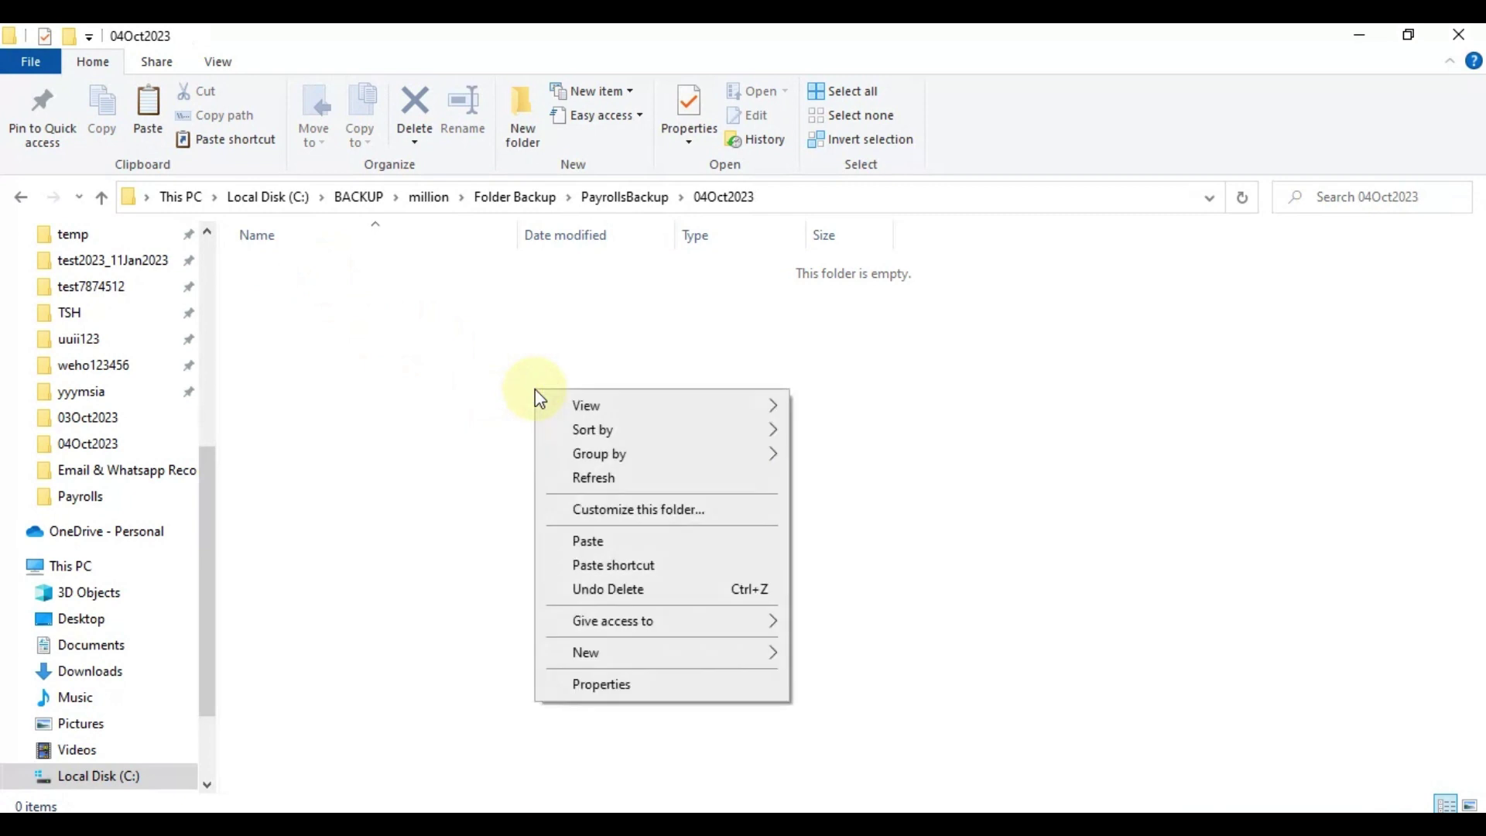
pyautogui.click(613, 544)
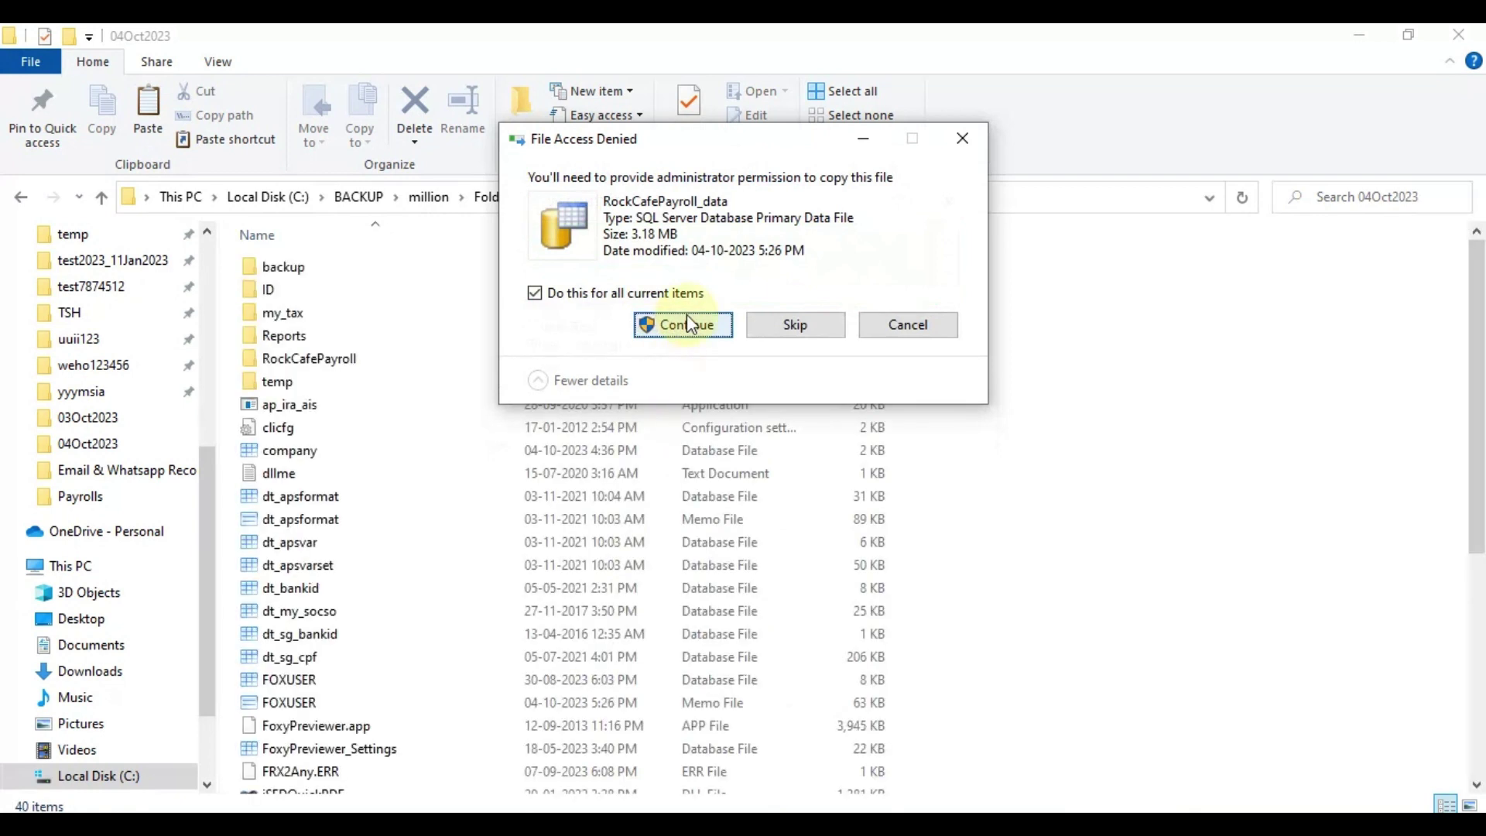
pyautogui.click(685, 327)
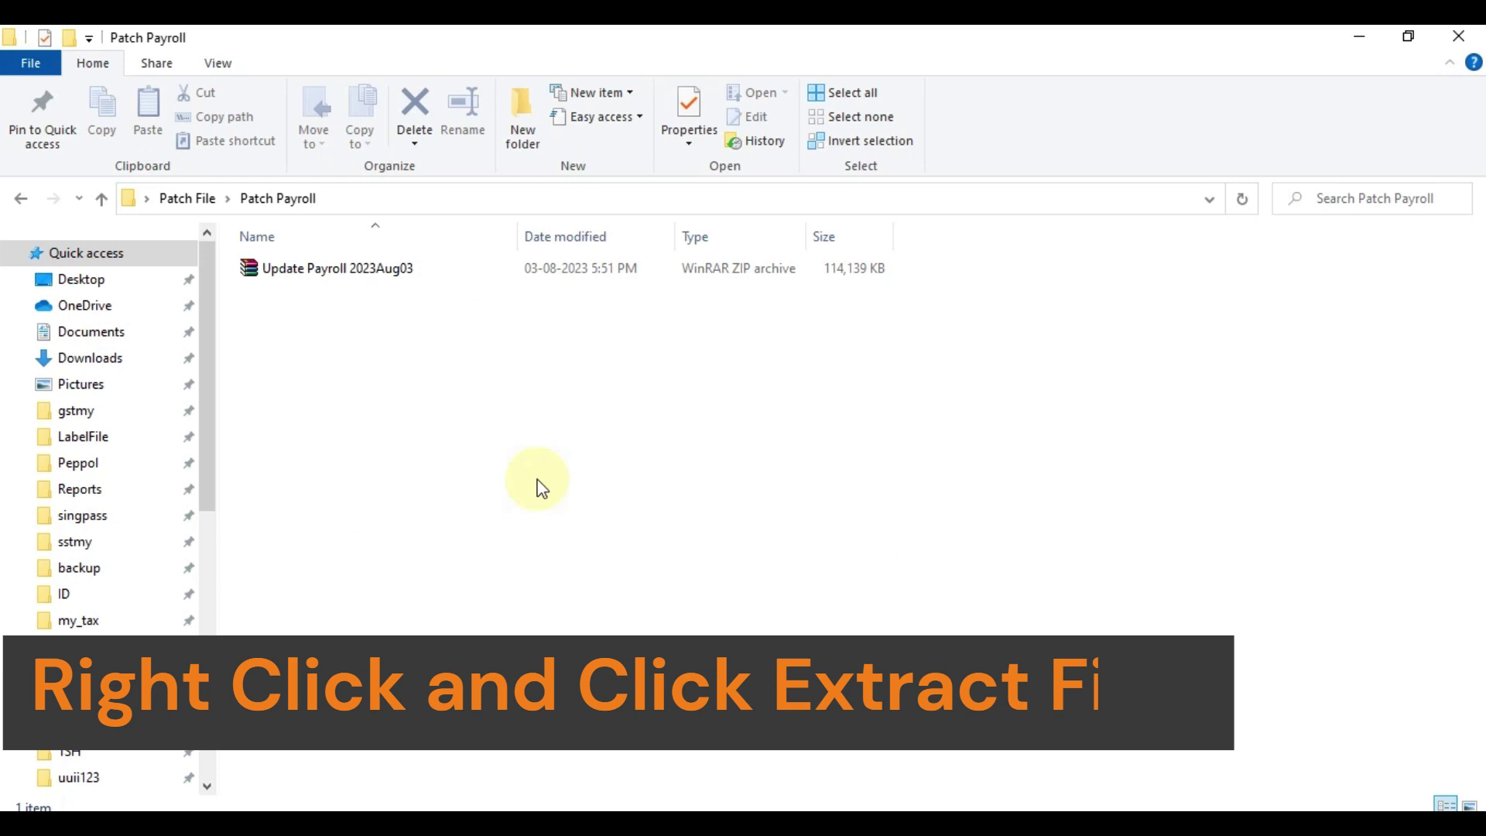
# Step: Extract Update Payroll 2023Aug03 with WinRAR to the default same-named destination folder
pyautogui.rightClick(362, 277)
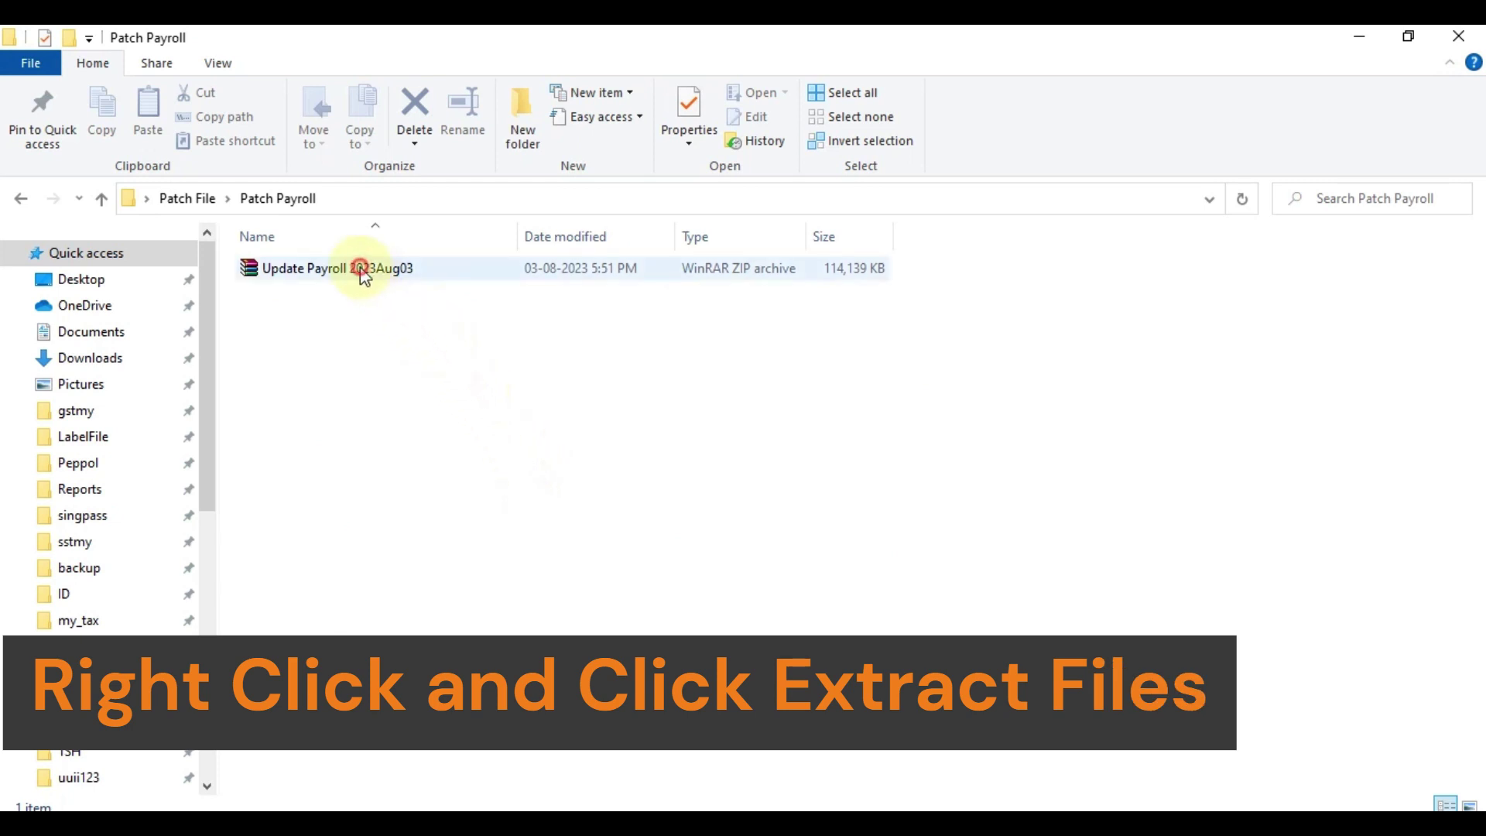
pyautogui.rightClick(360, 268)
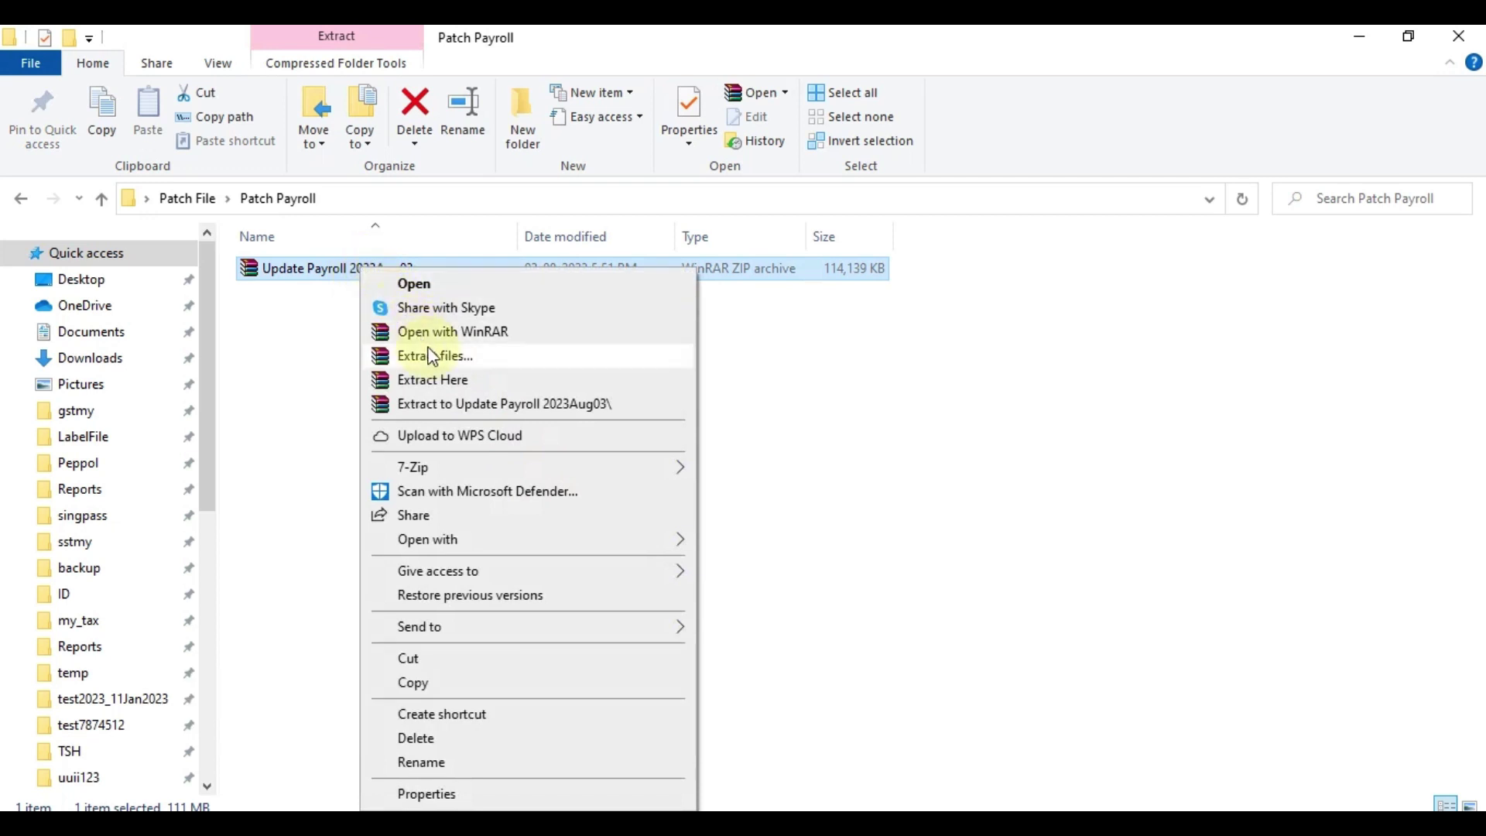
pyautogui.click(436, 359)
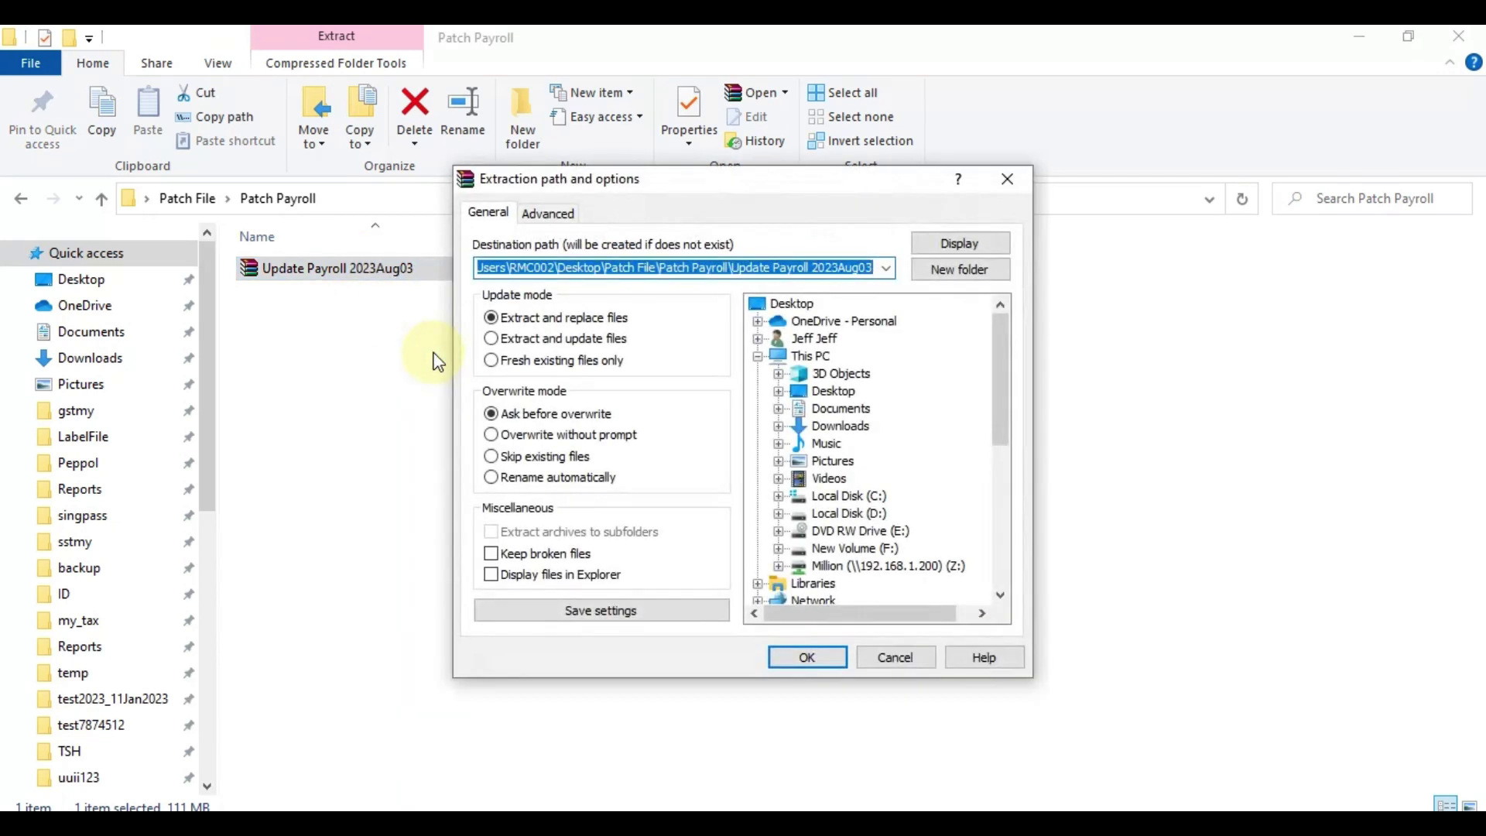
pyautogui.click(840, 662)
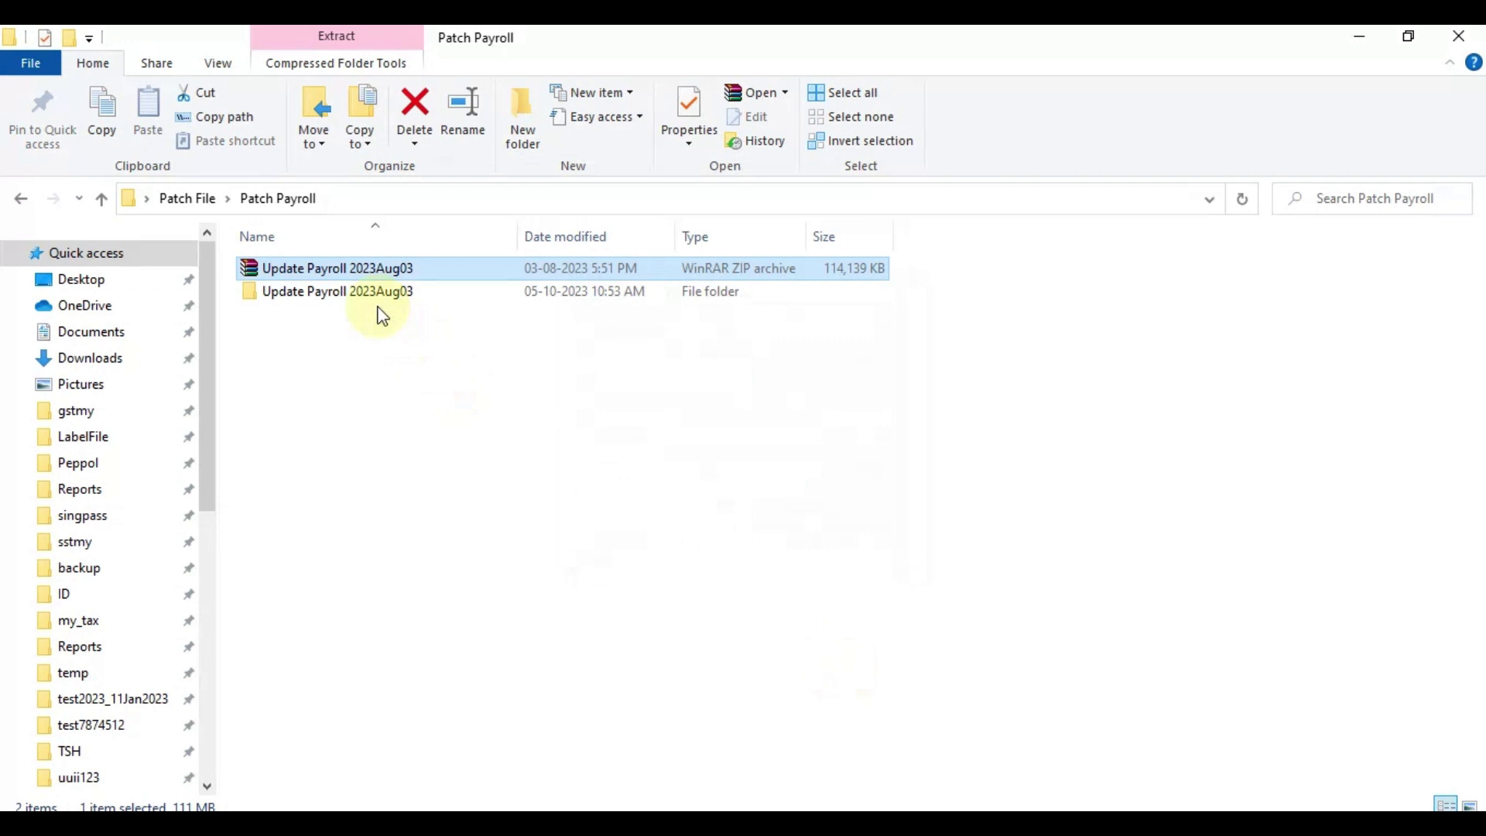
# Step: Open the inner Update Payroll 2023Aug03 subfolder of the extracted patch
pyautogui.click(355, 293)
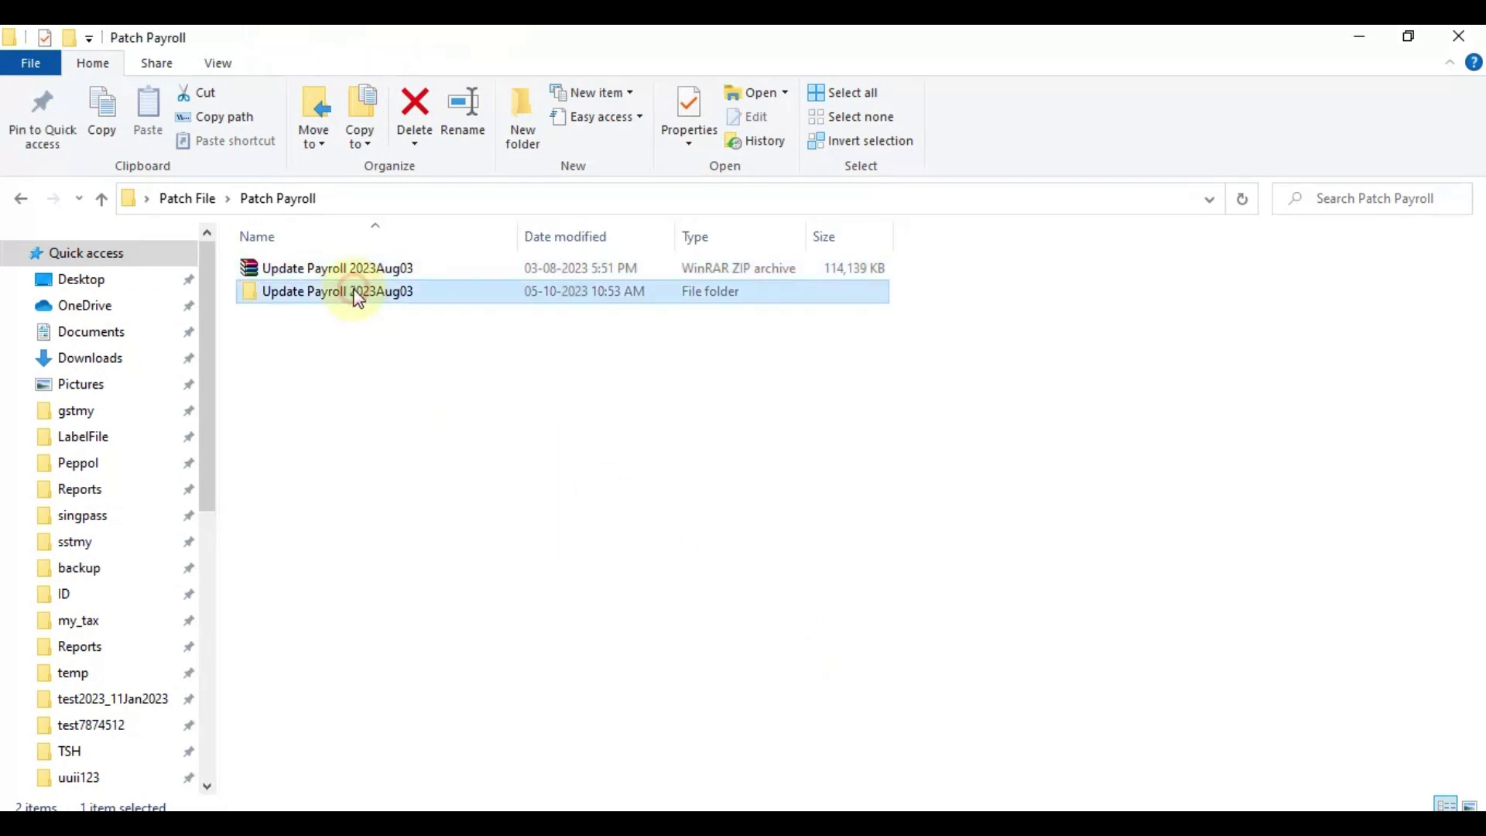
pyautogui.doubleClick(440, 294)
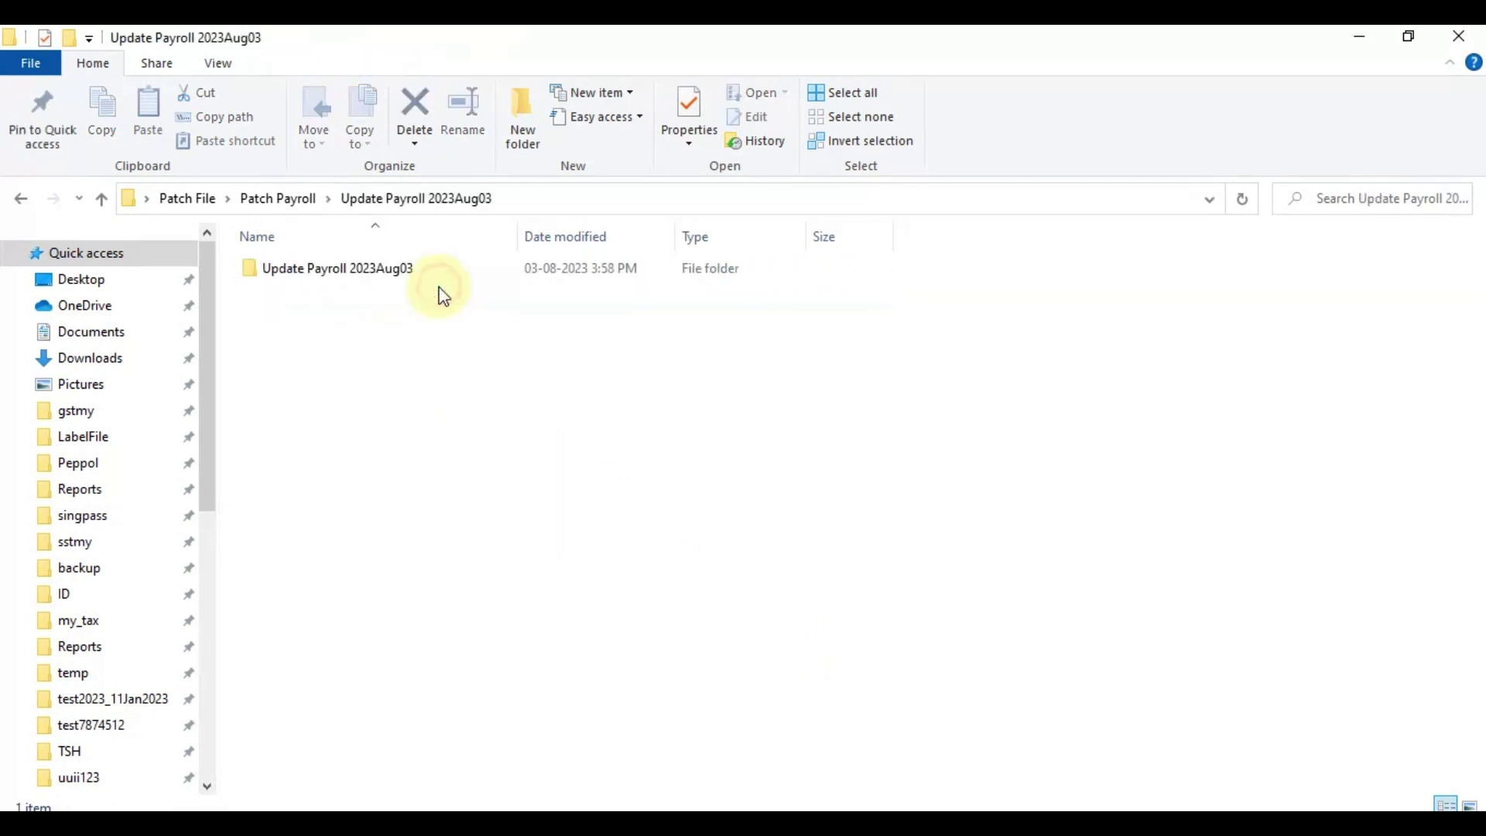
pyautogui.doubleClick(395, 278)
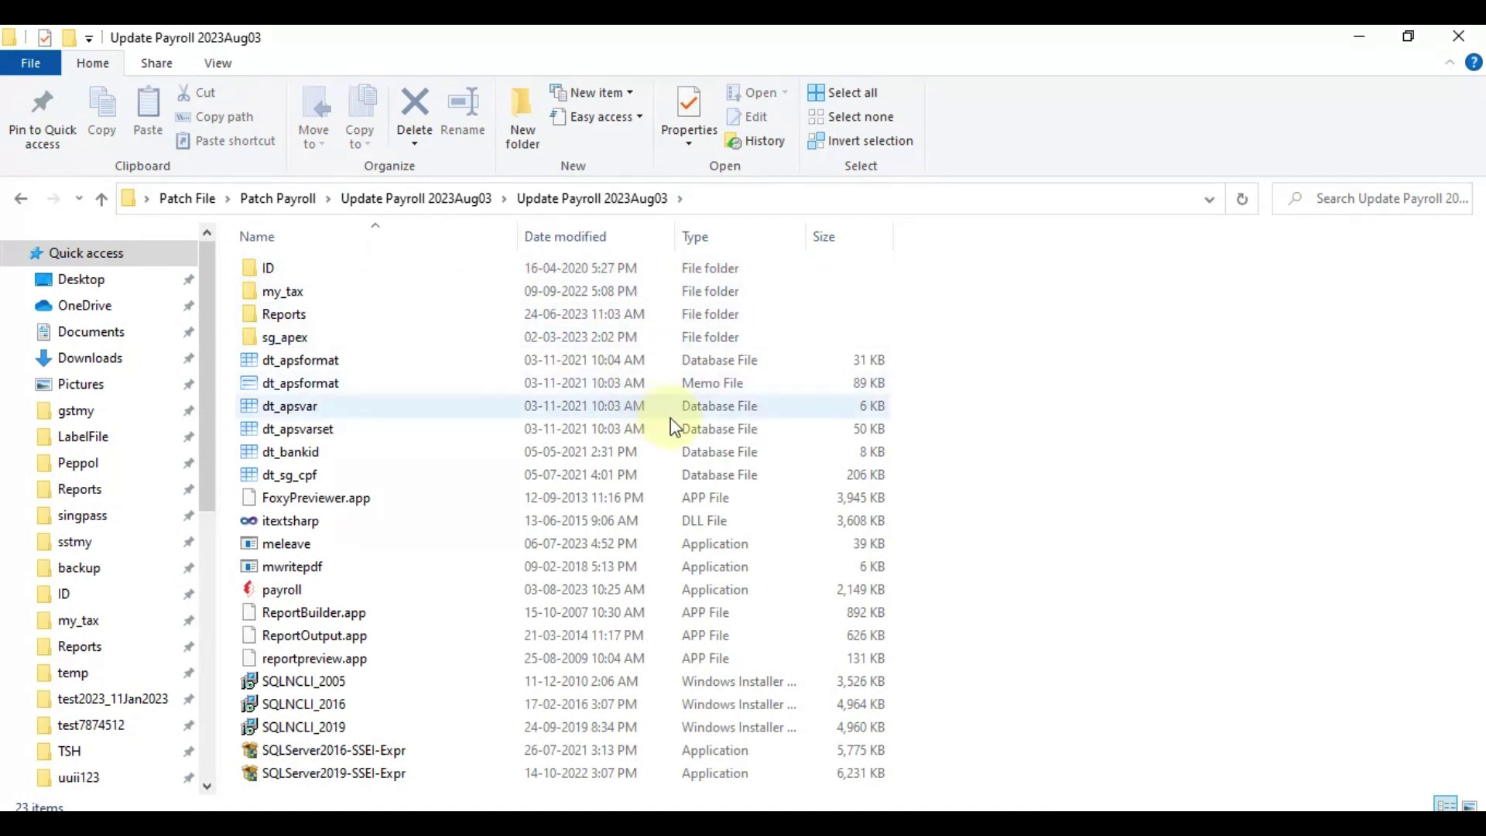
# Step: Copy all 23 patch files and folders
pyautogui.click(670, 426)
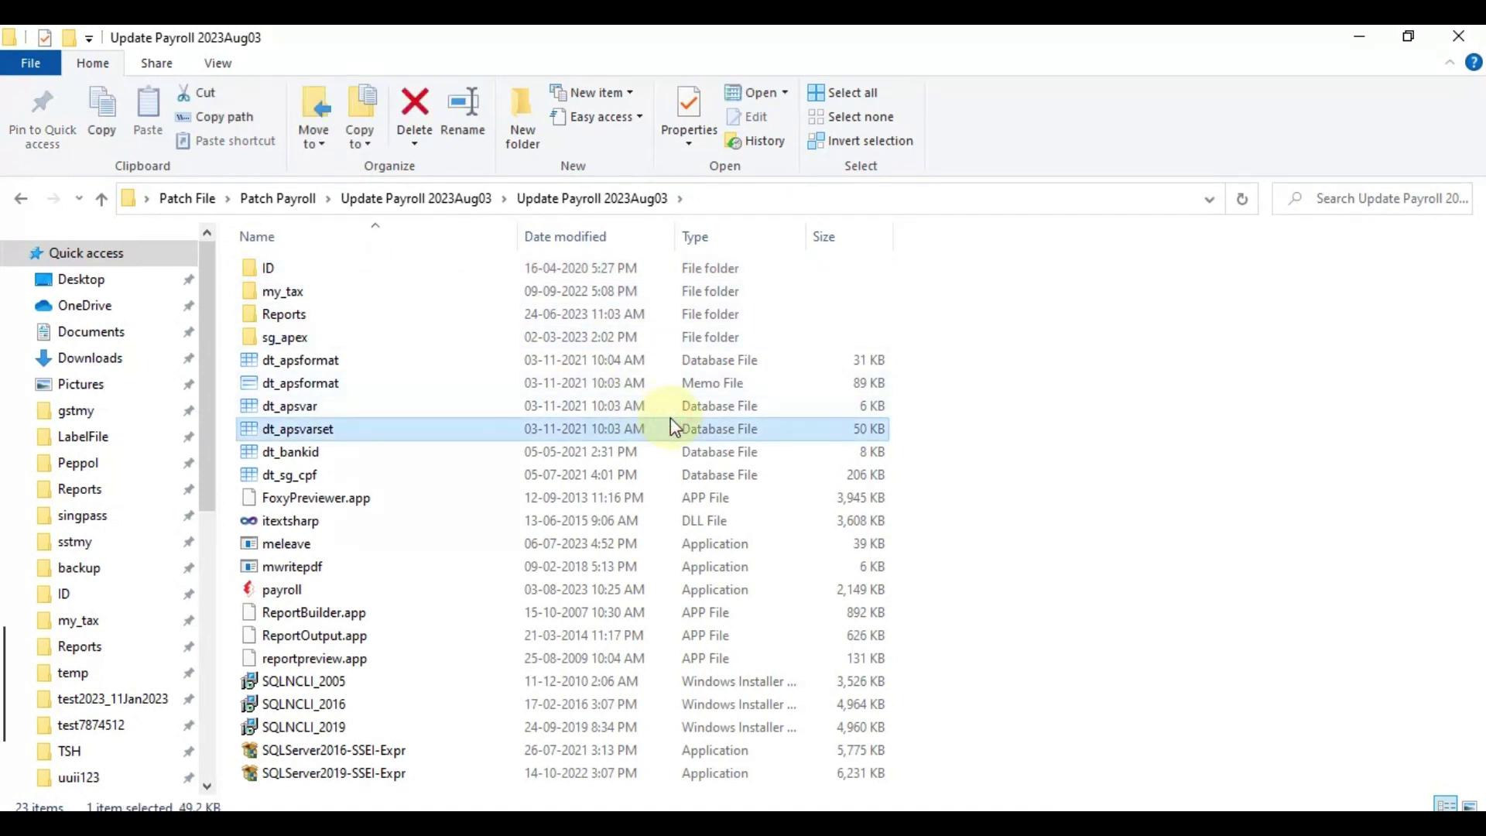
pyautogui.hotkey('ctrl', 'a')
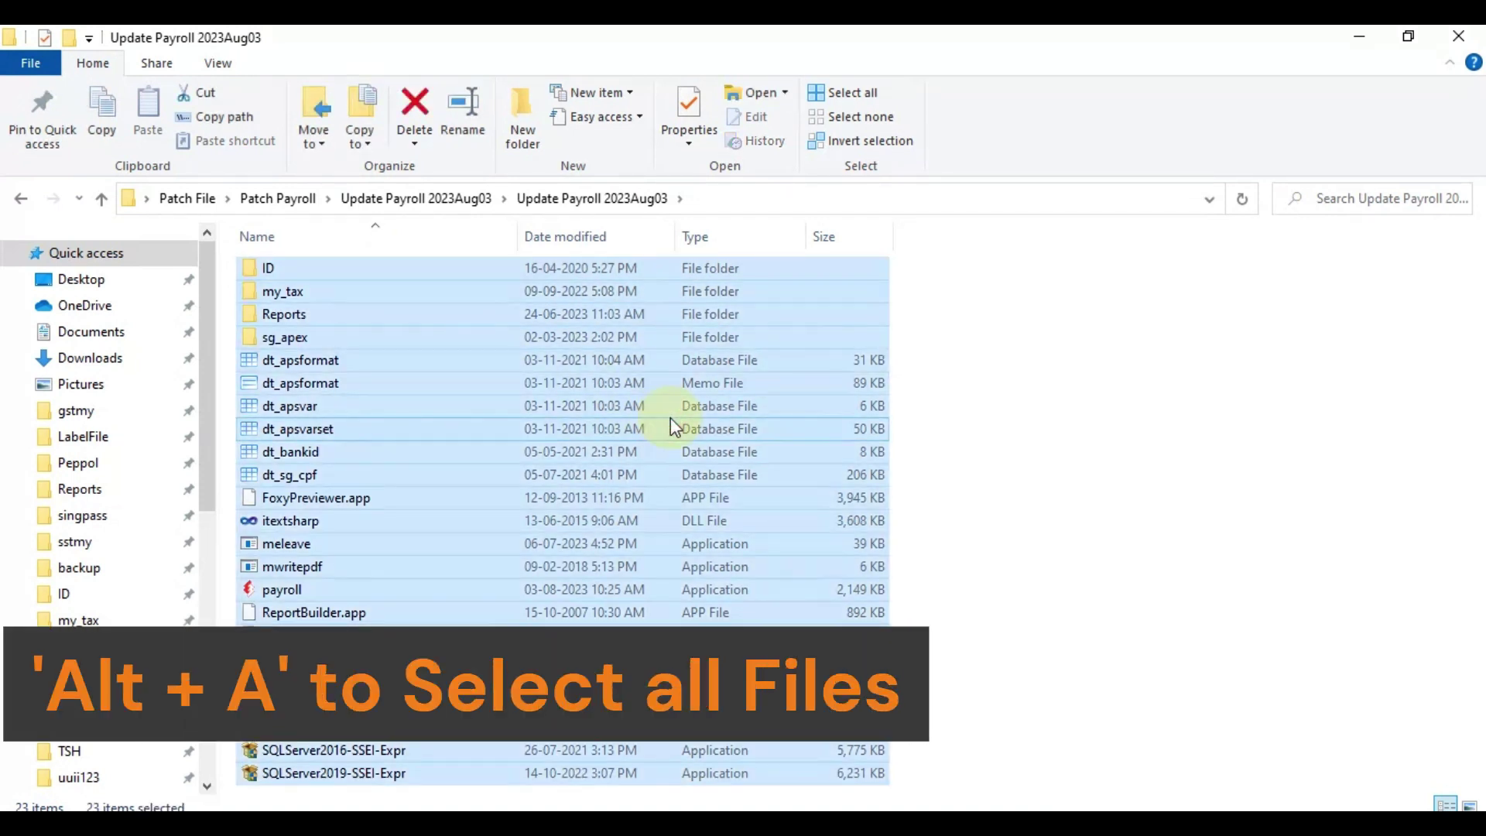
pyautogui.rightClick(861, 300)
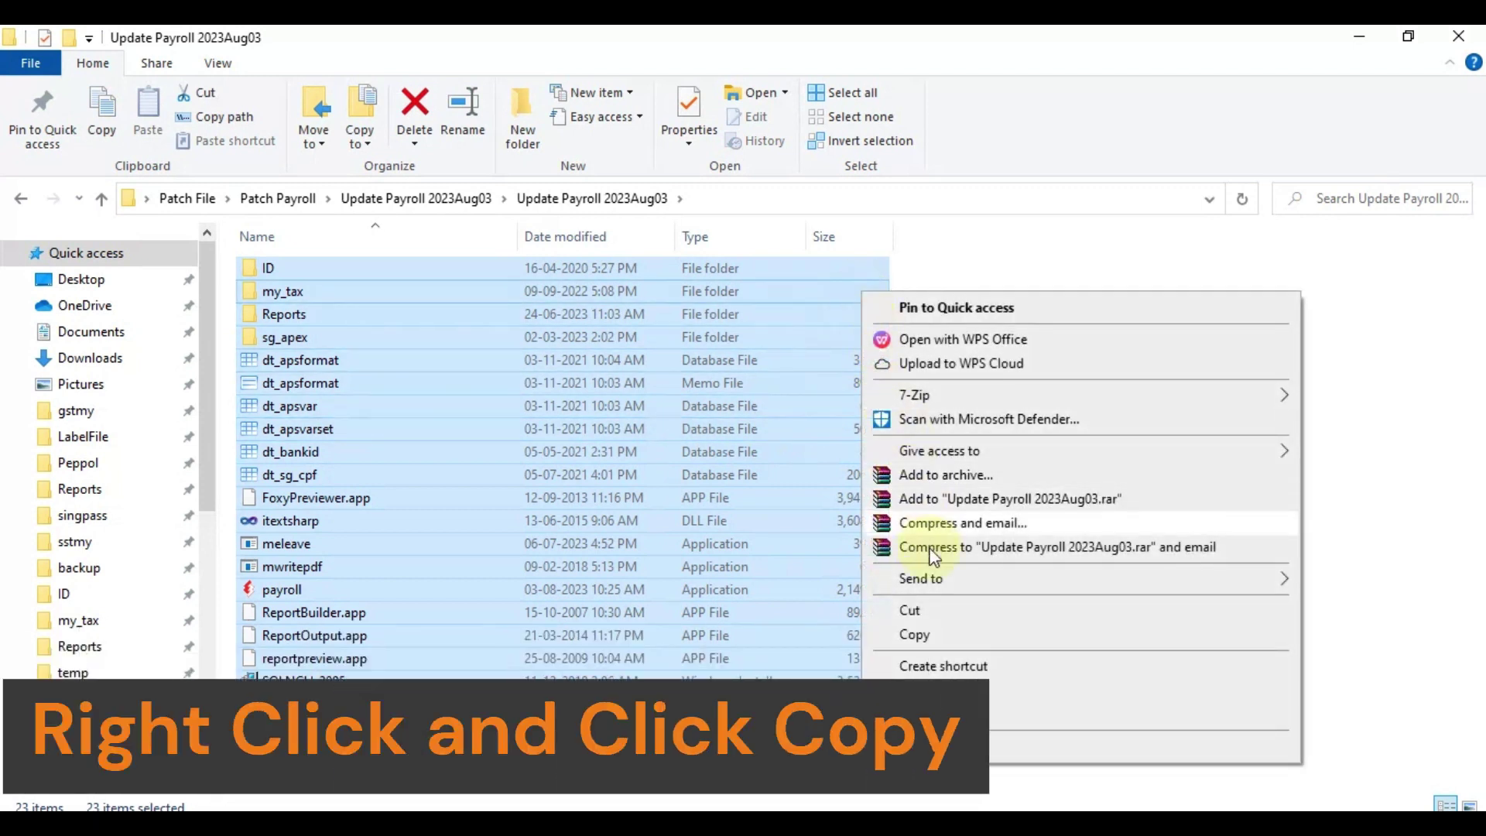
pyautogui.click(925, 635)
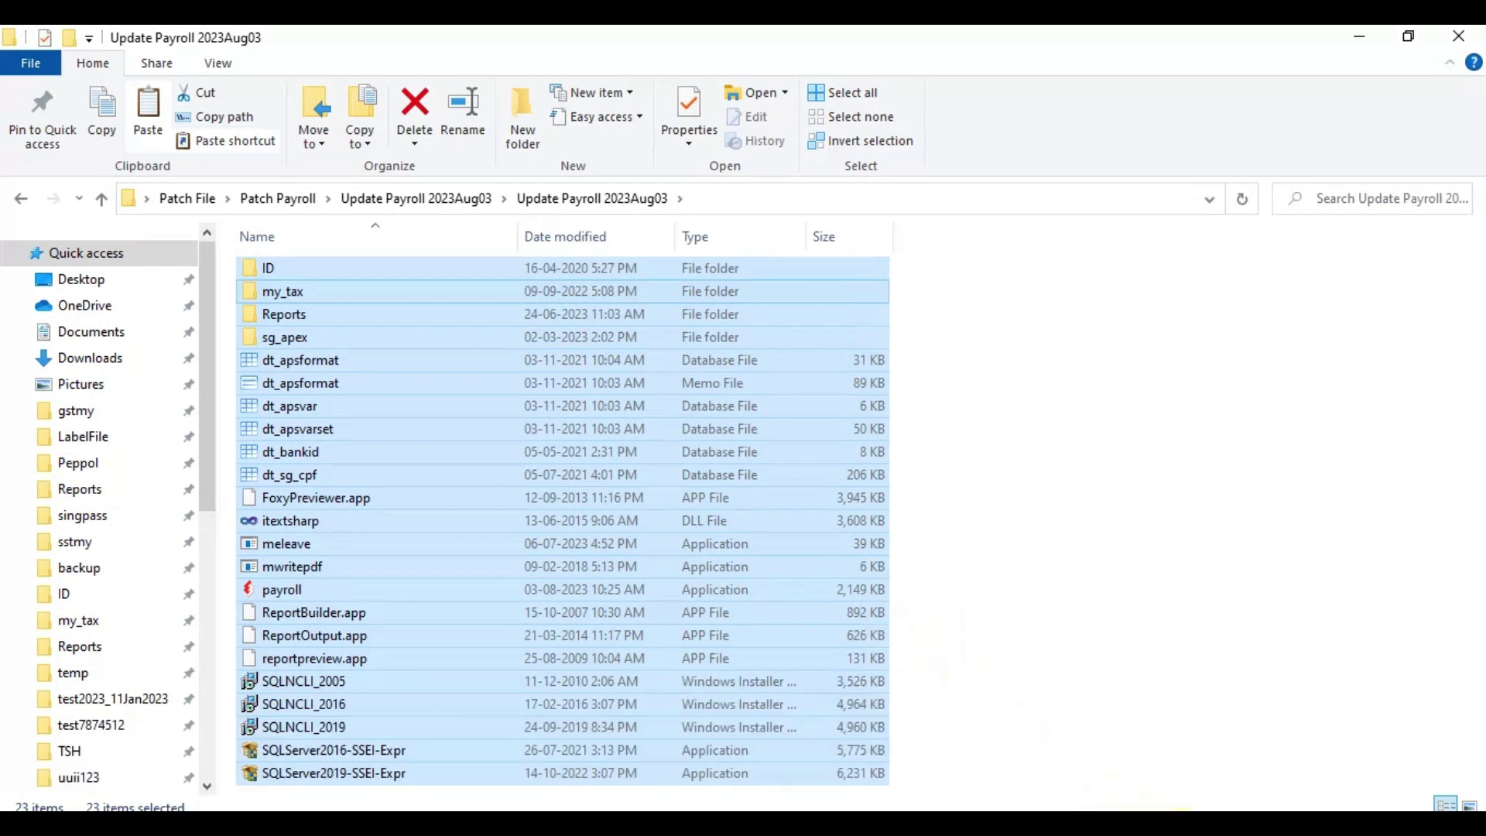
pyautogui.click(1195, 824)
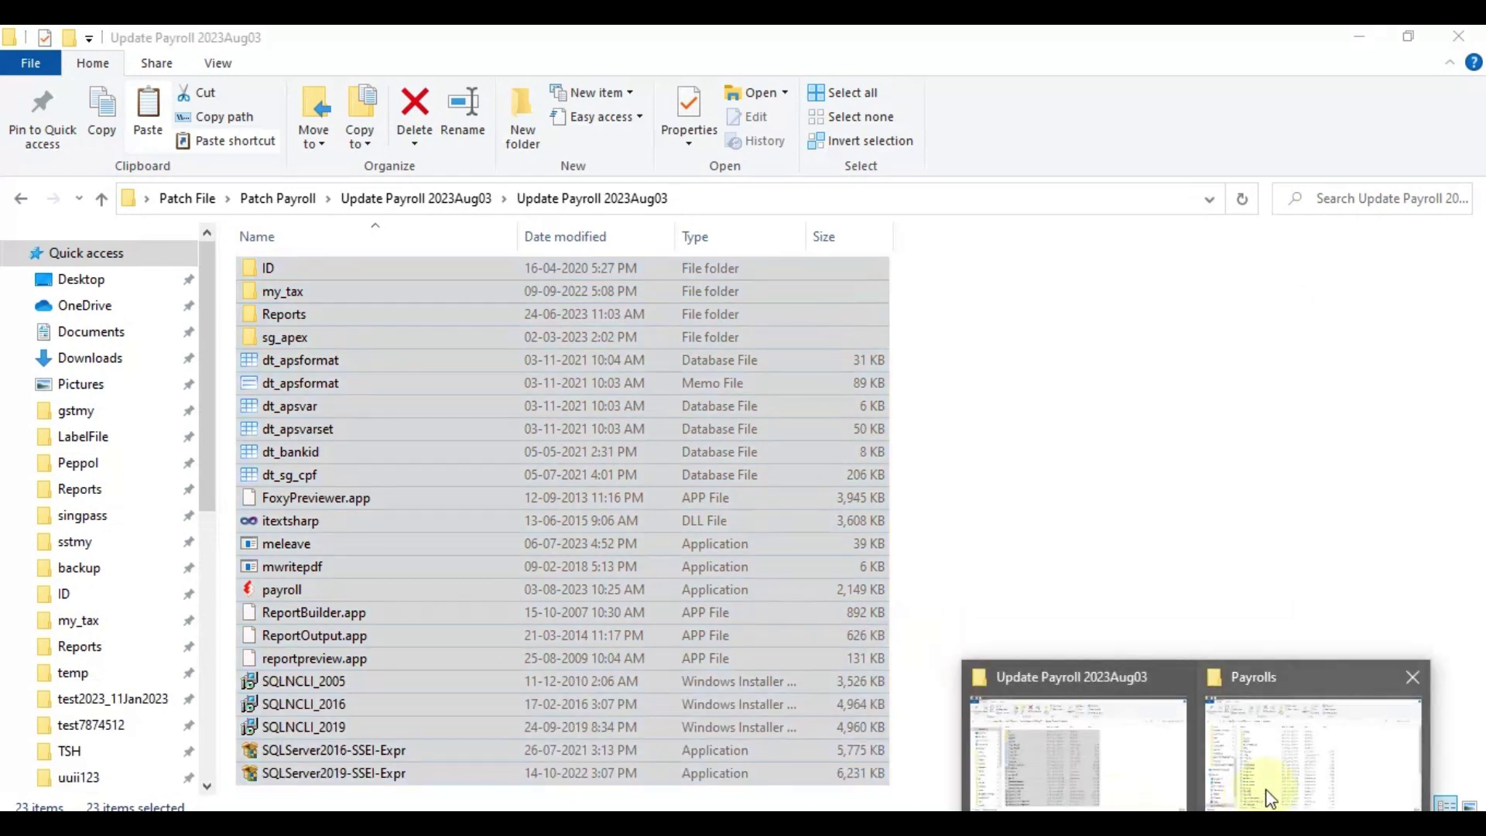
# Step: Paste the 23 patch items into the Payrolls folder, replacing the existing files
pyautogui.click(1285, 769)
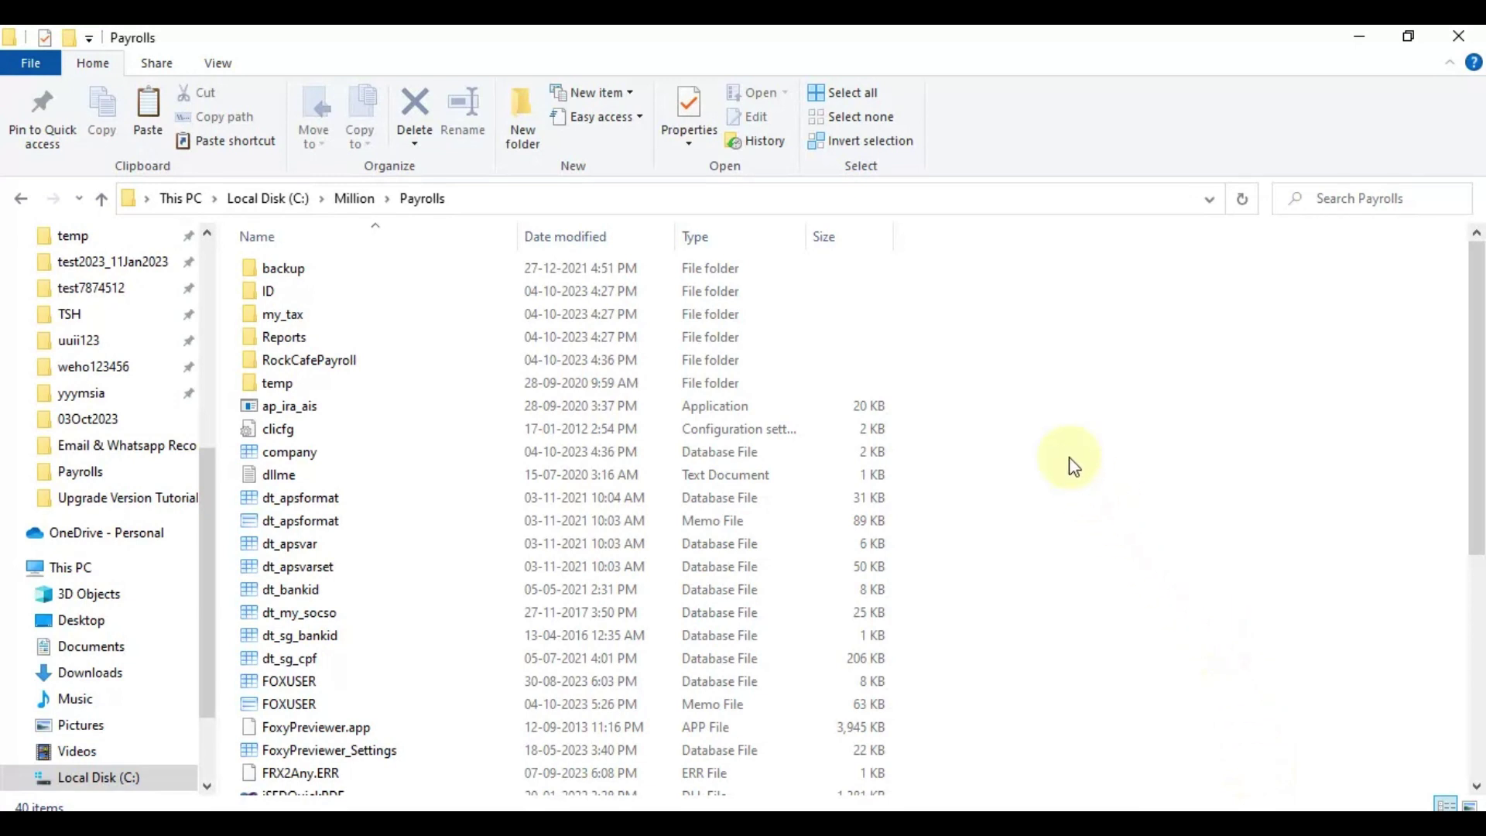
pyautogui.rightClick(946, 281)
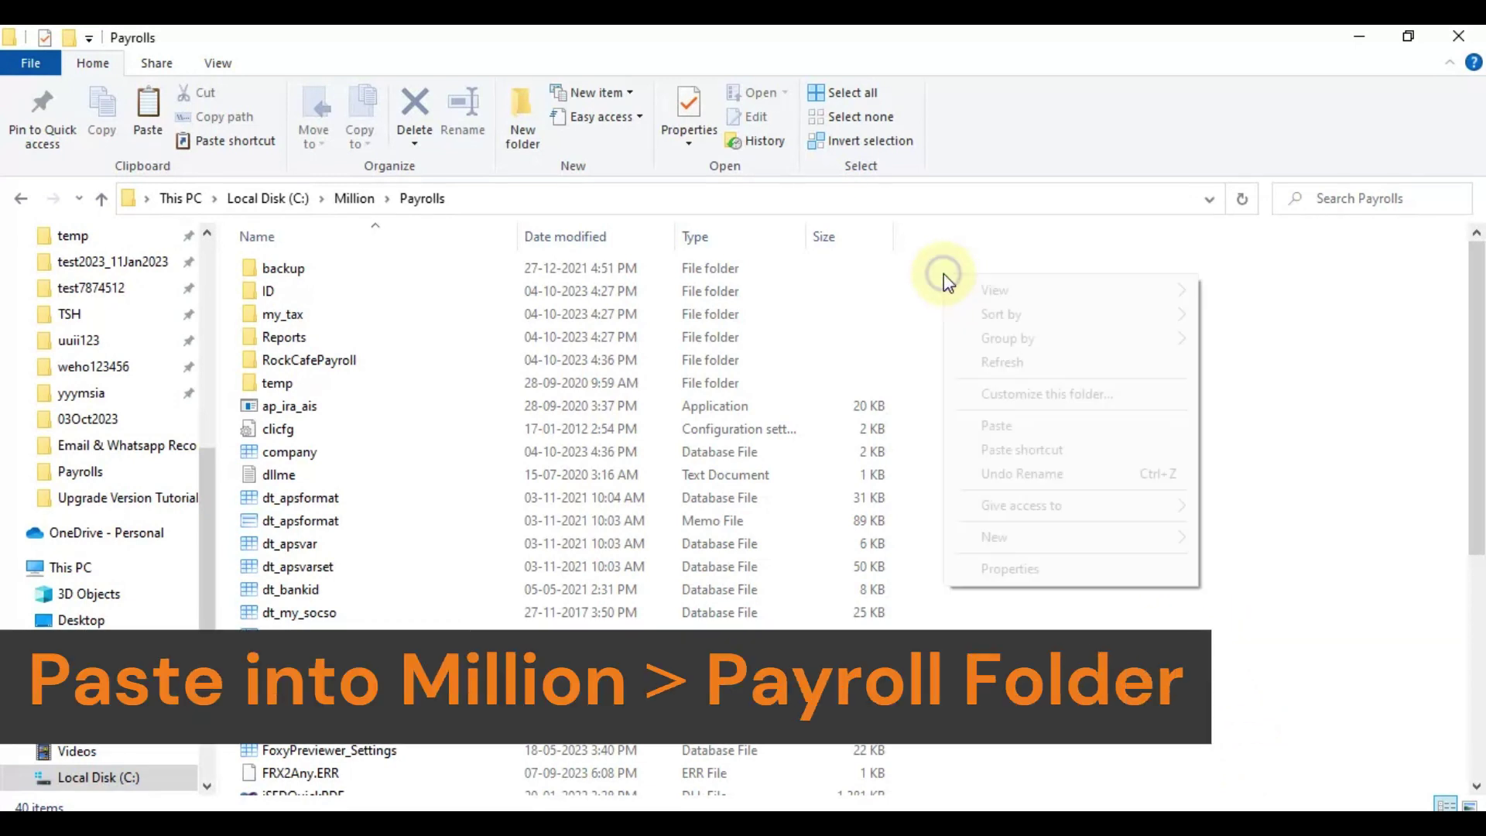
pyautogui.click(1031, 426)
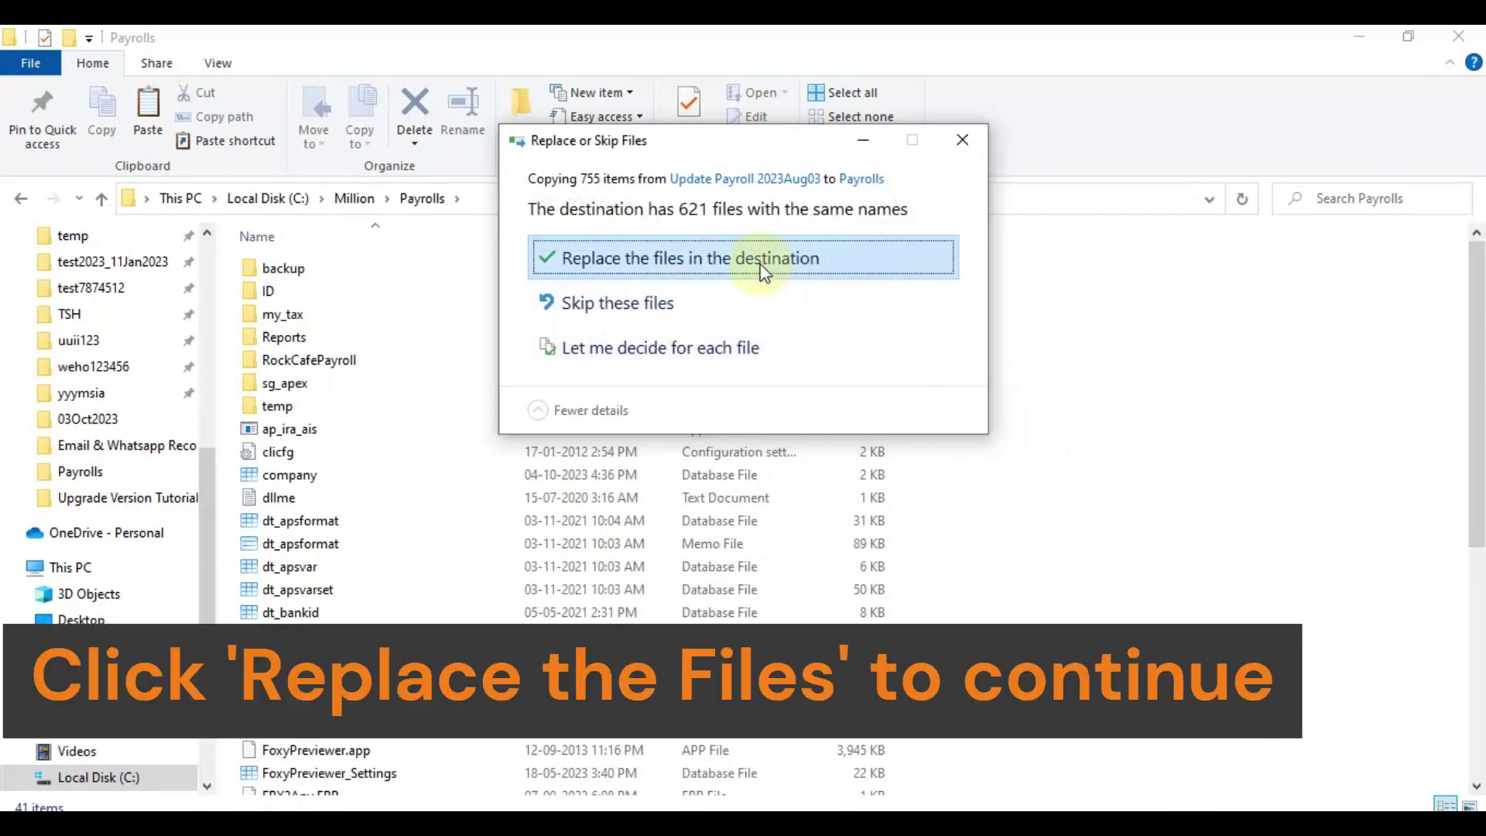
pyautogui.click(756, 268)
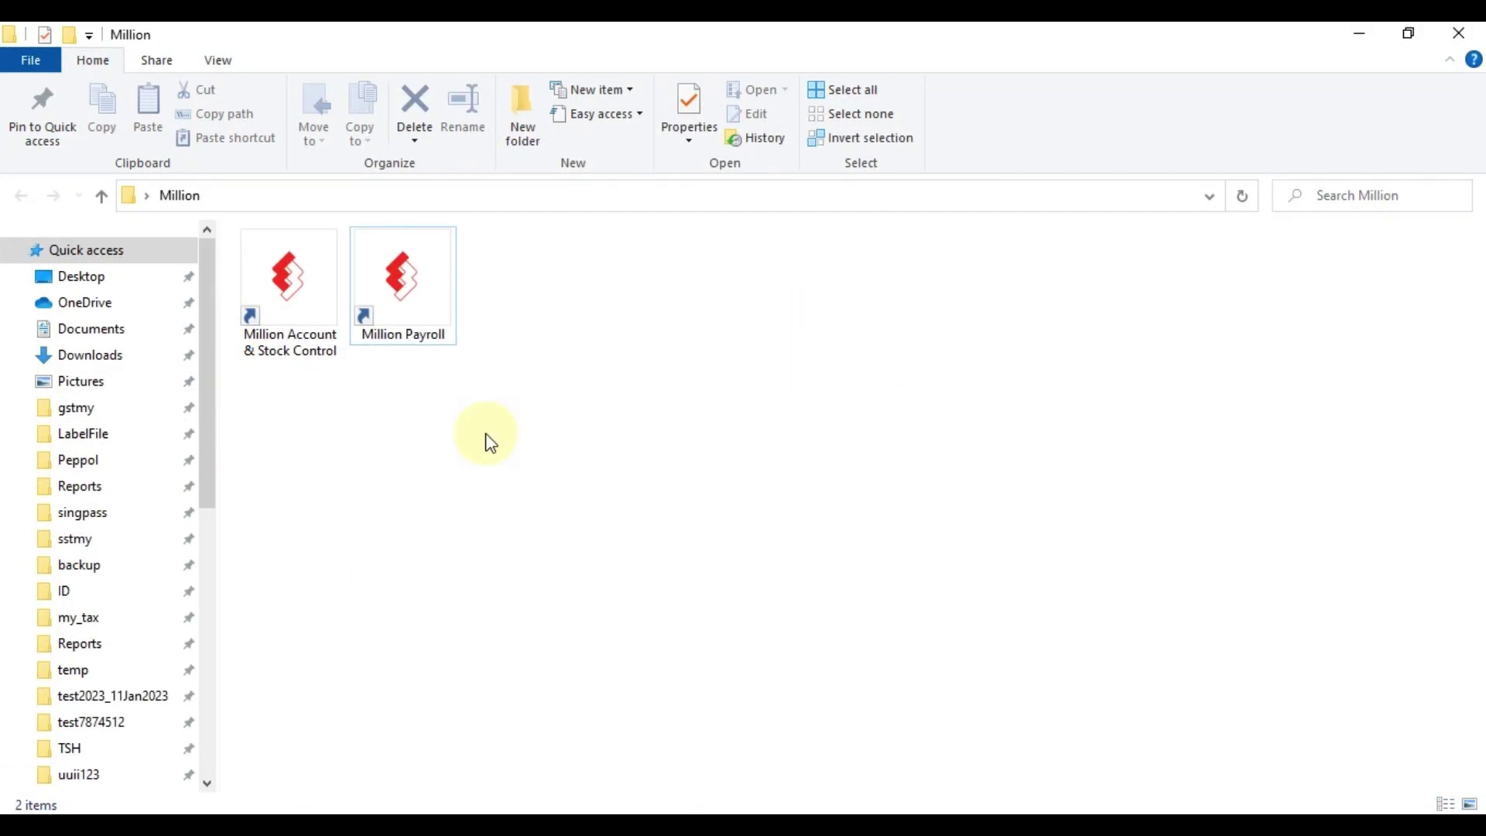
# Step: Launch Million Payroll from its shortcut in the Million folder
pyautogui.click(413, 312)
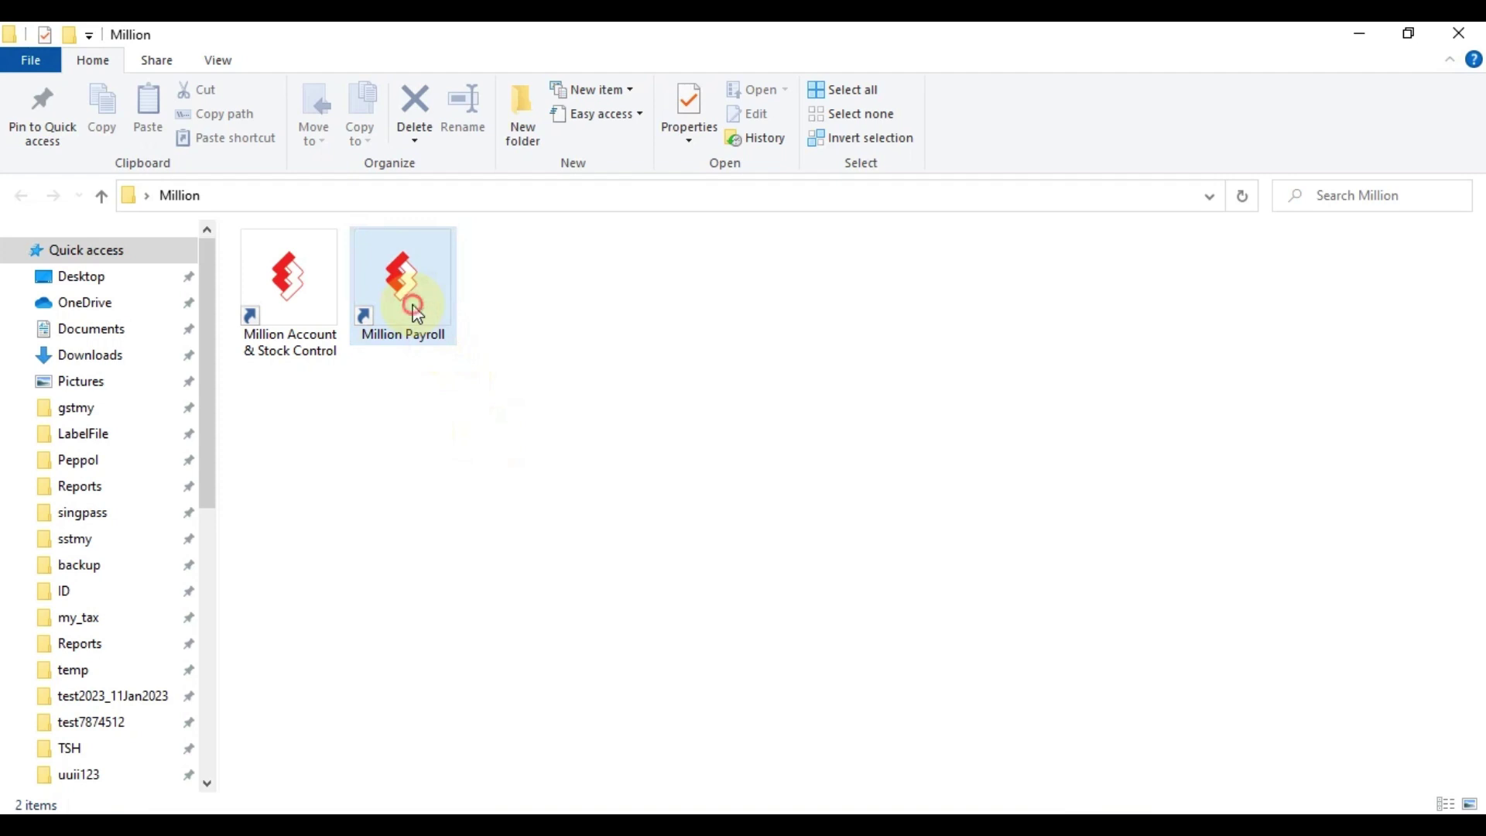
pyautogui.doubleClick(414, 313)
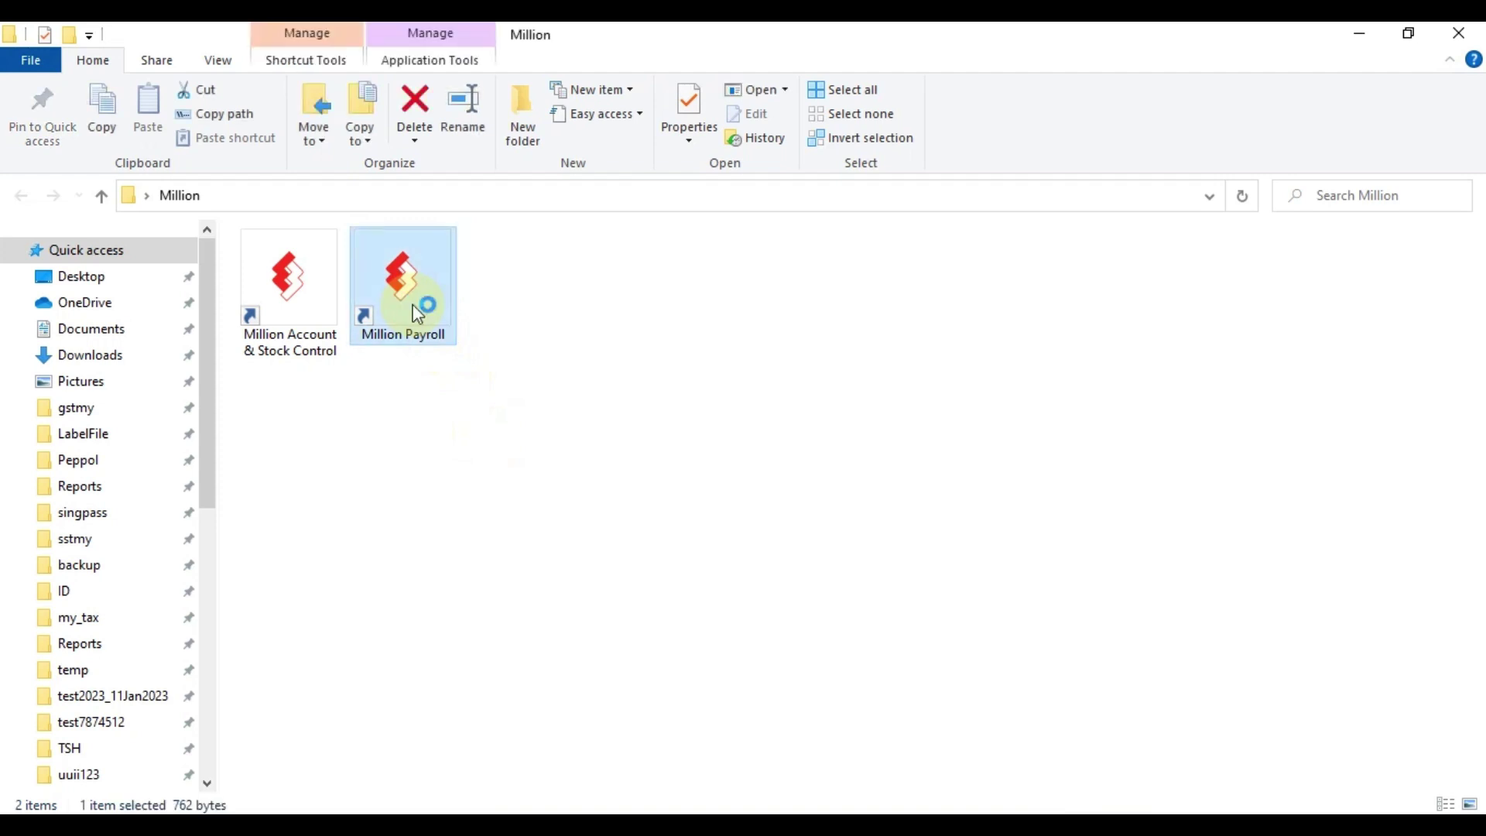
pyautogui.doubleClick(559, 210)
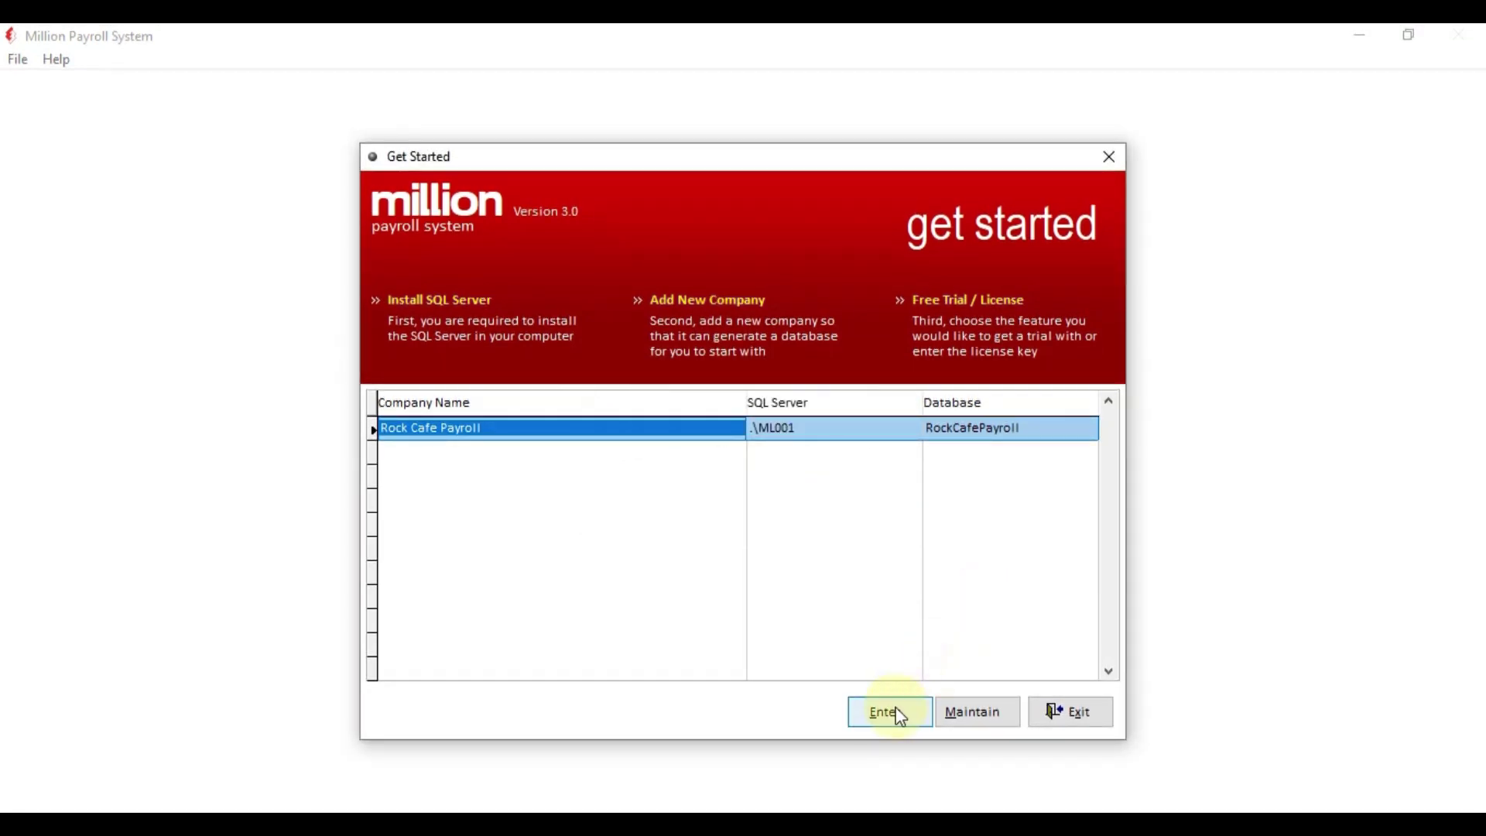
# Step: Log into Rock Cafe Payroll as admin and confirm the database upgrade
pyautogui.click(887, 710)
pyautogui.press('Tab')
pyautogui.write('a')
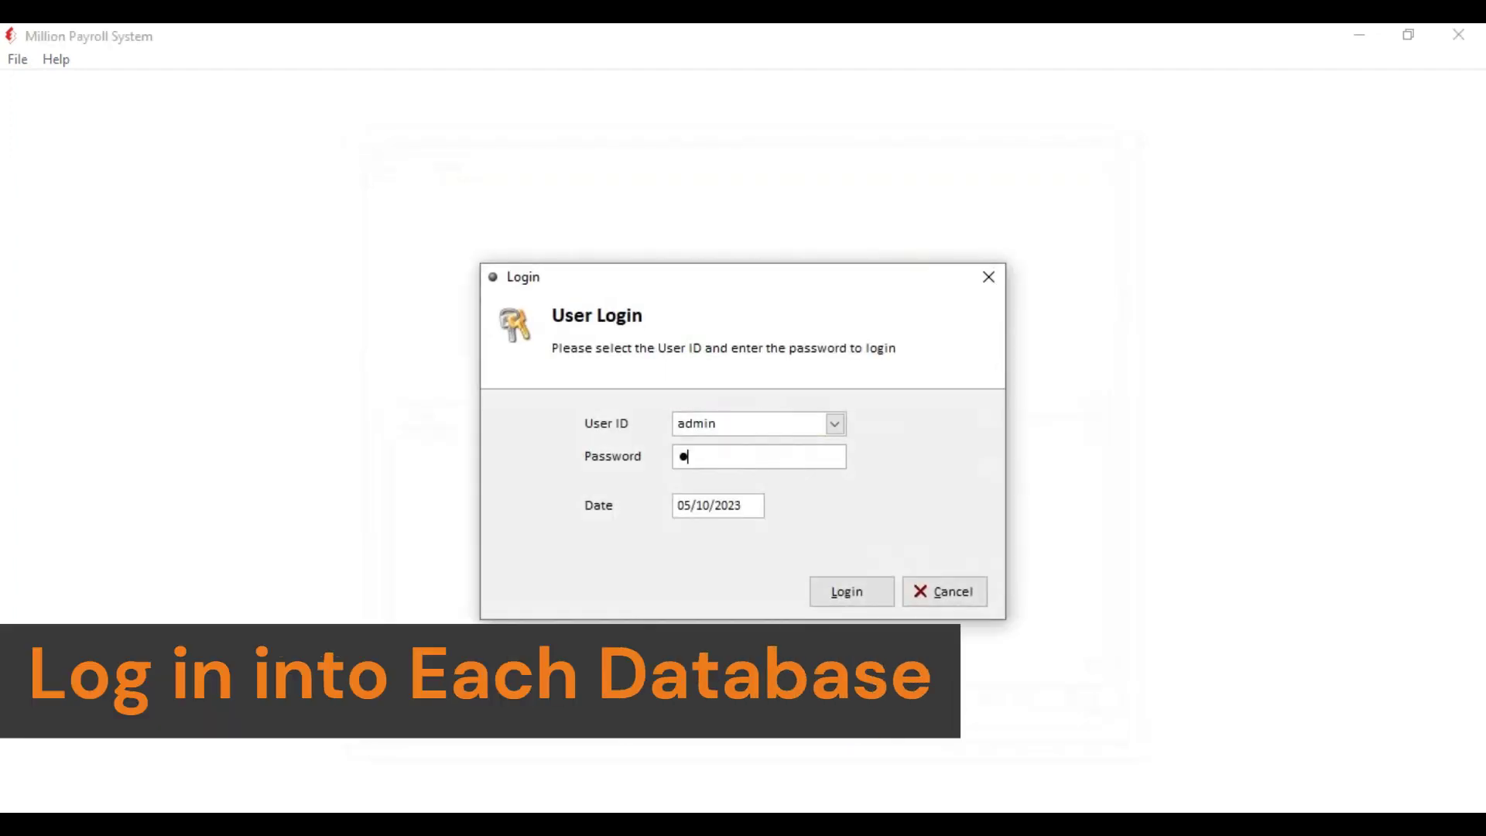
pyautogui.press('Return')
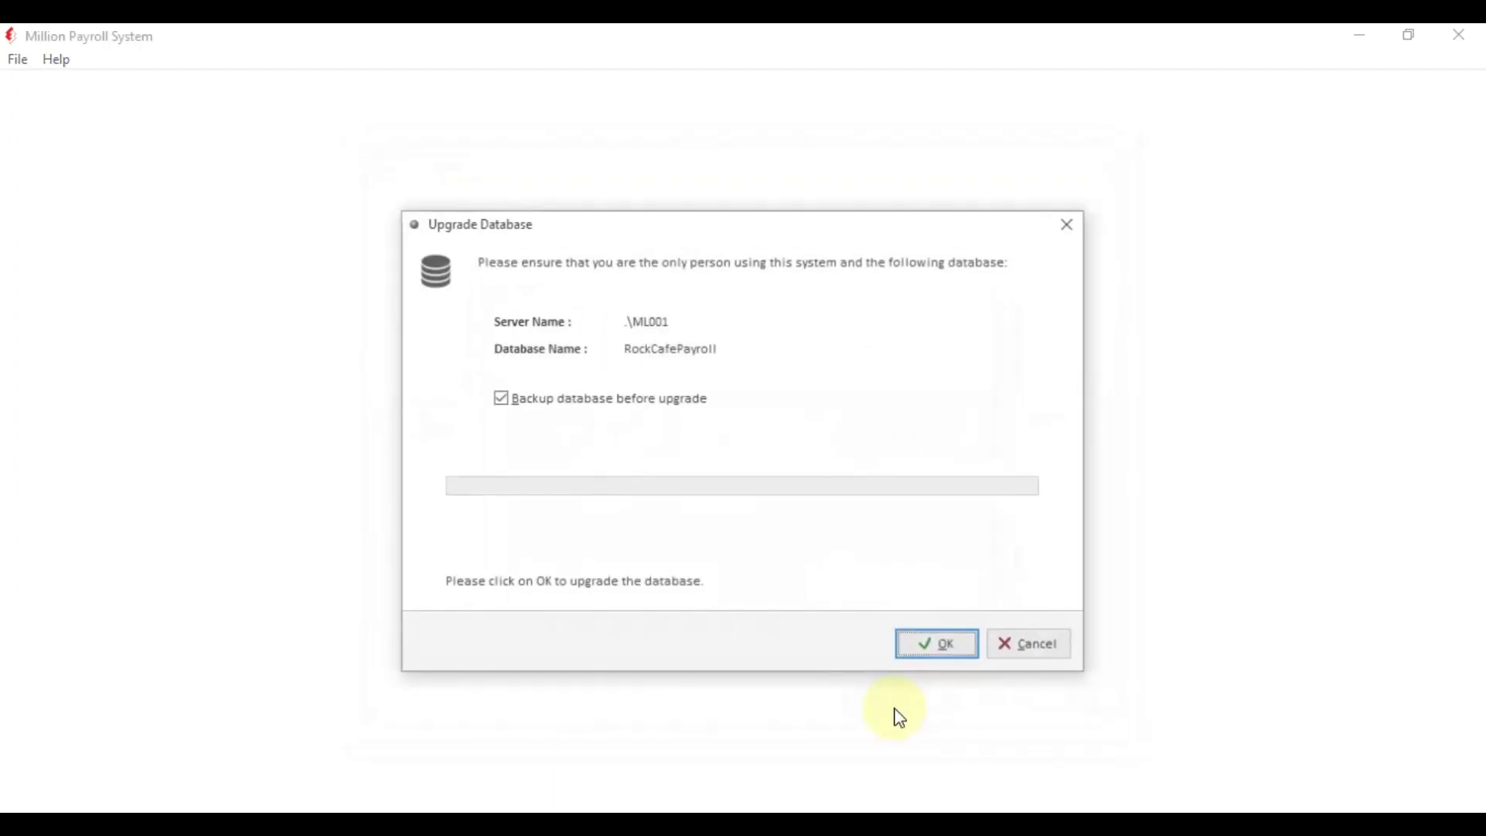
pyautogui.click(952, 651)
pyautogui.click(802, 505)
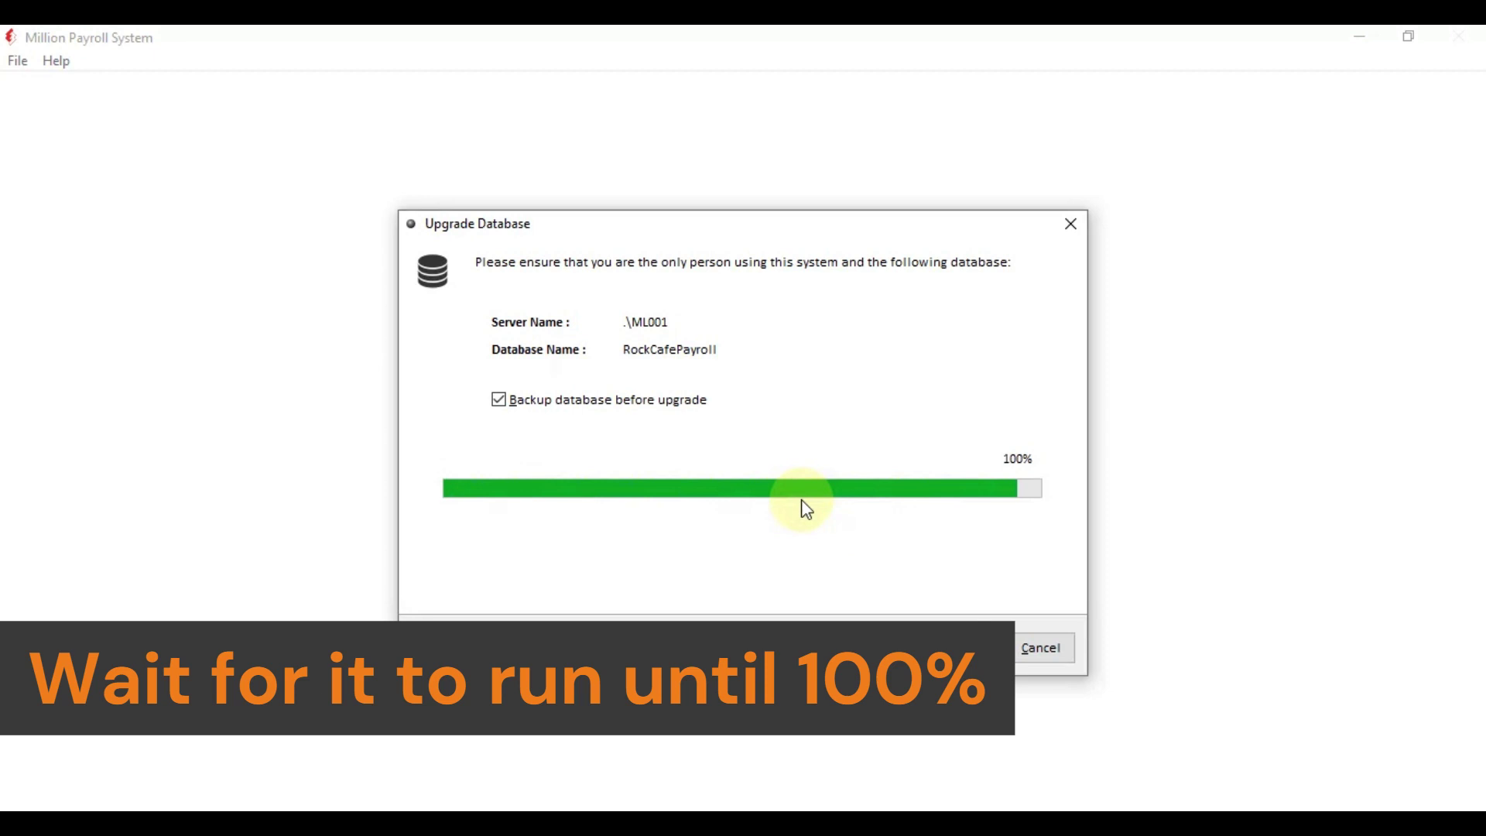
# Step: Dismiss the upgrade-complete message to open the Rock Cafe Payroll dashboard
pyautogui.click(803, 503)
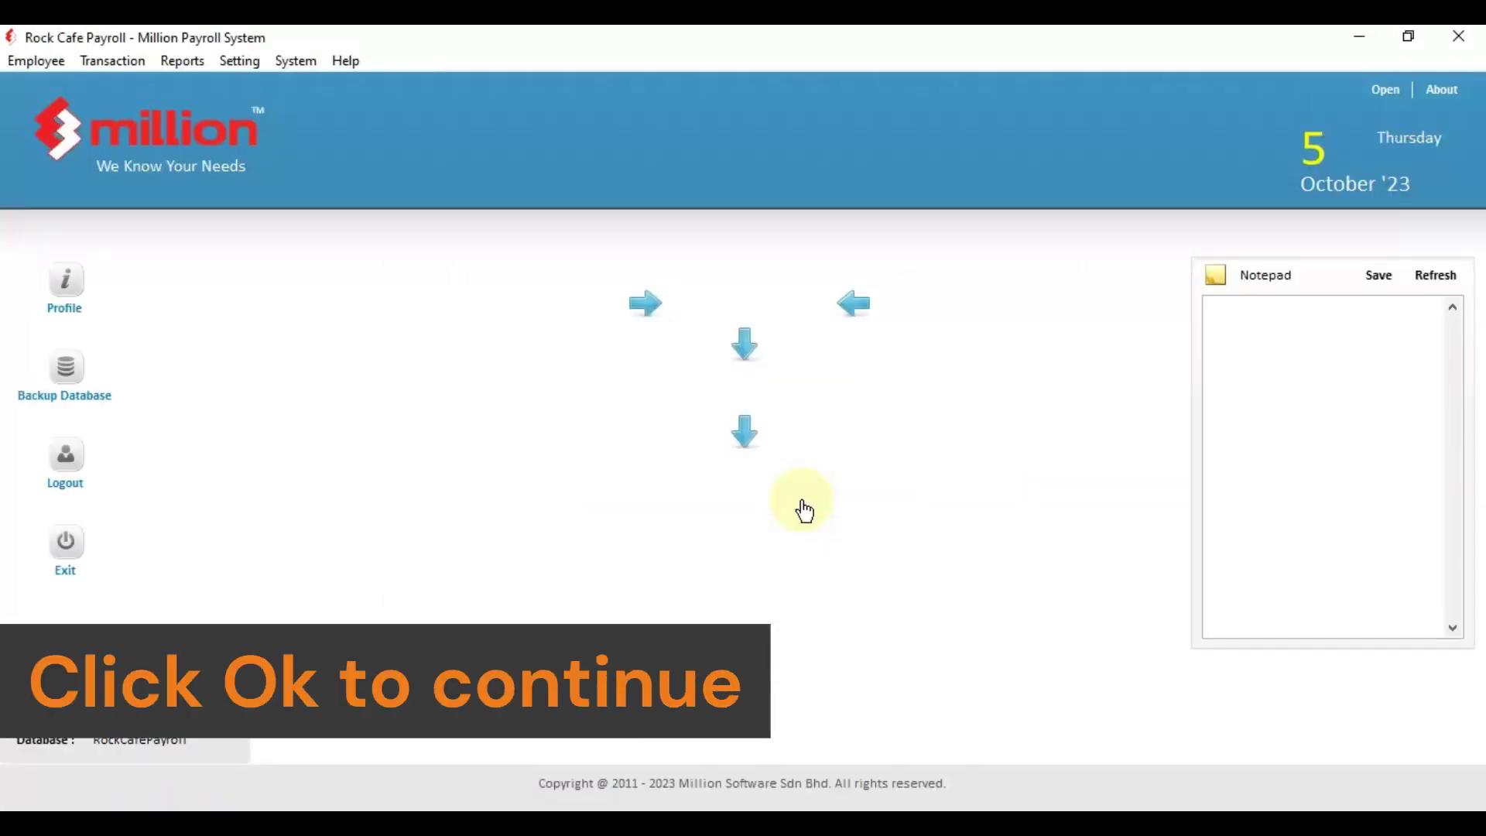